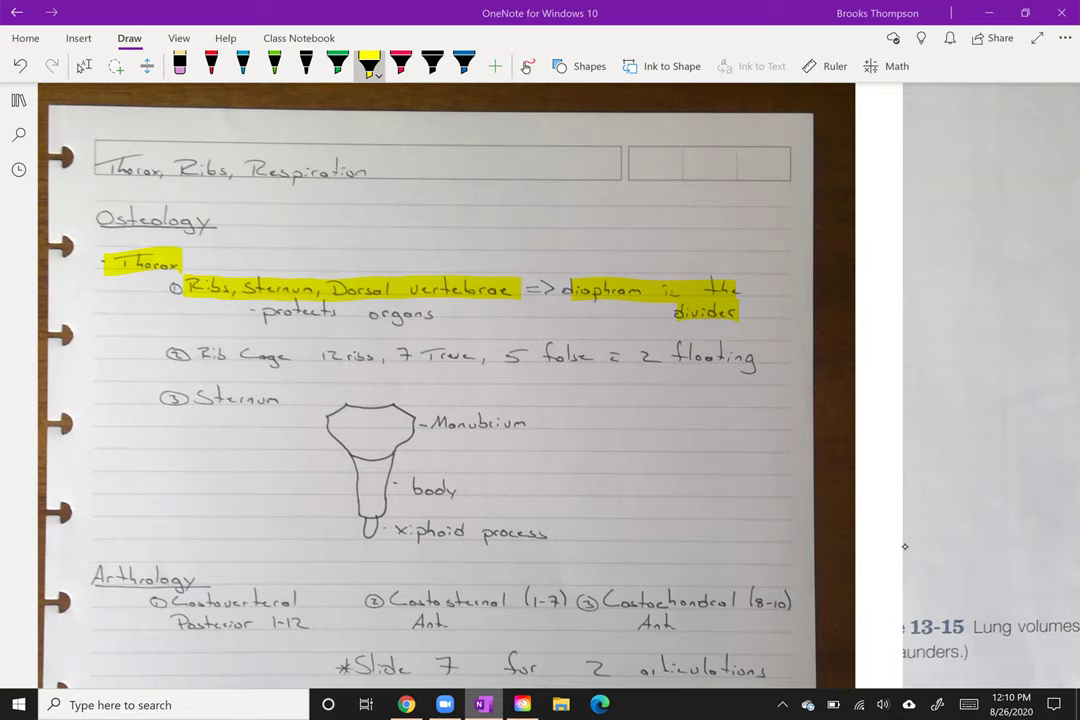
# Step: Black out the 'diaphram is the divider' note, then highlight 'Rib Cage' and '12 ribs' in yellow
pyautogui.click(369, 65)
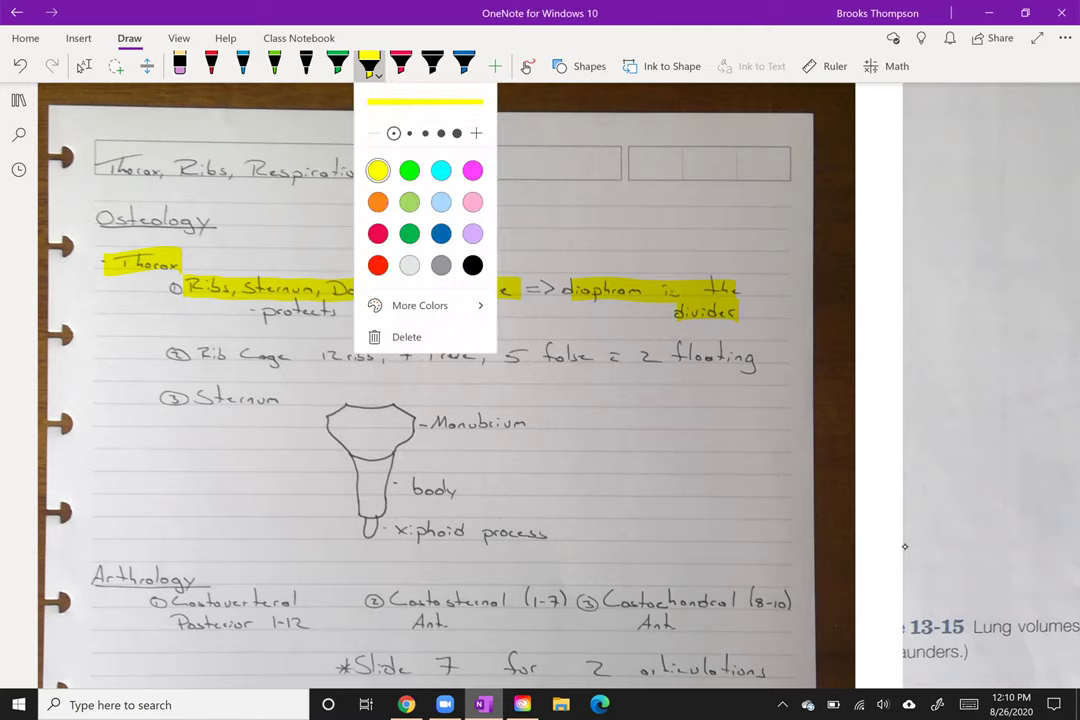
pyautogui.click(904, 546)
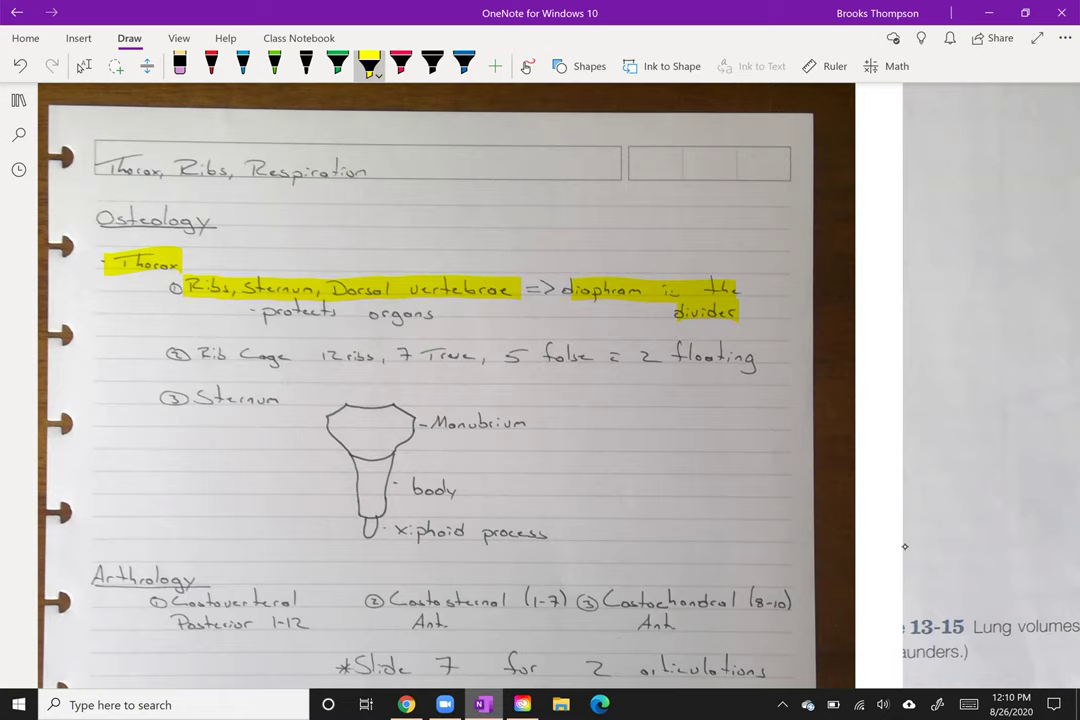
pyautogui.click(432, 65)
pyautogui.moveTo(571, 280)
pyautogui.mouseDown()
pyautogui.moveTo(575, 290)
pyautogui.moveTo(745, 300)
pyautogui.mouseUp()
pyautogui.click(369, 65)
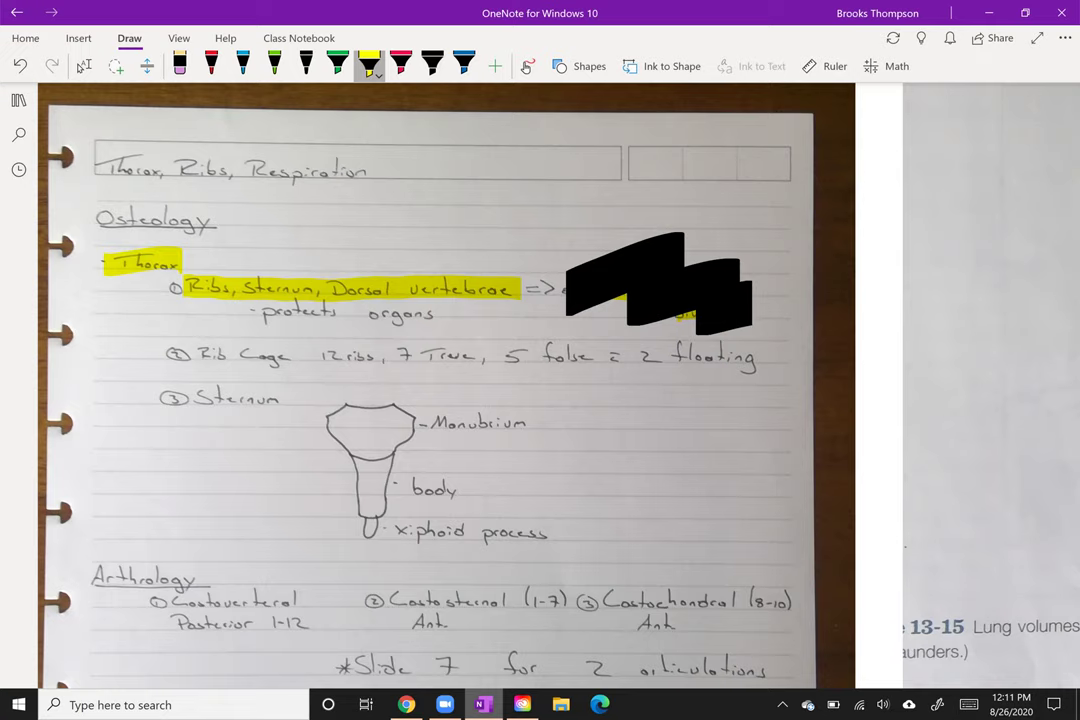
pyautogui.moveTo(200, 354); pyautogui.dragTo(379, 356)
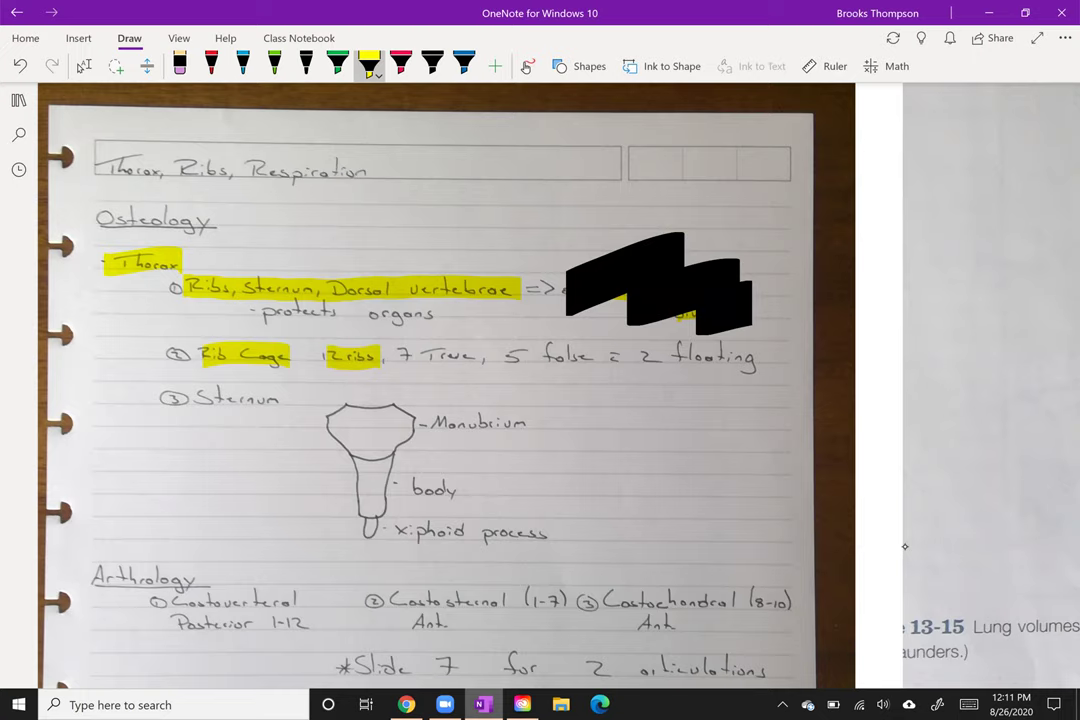
# Step: Scroll to the thorax image and circle the rib-sternum joints and lower ribs in red
pyautogui.click(84, 66)
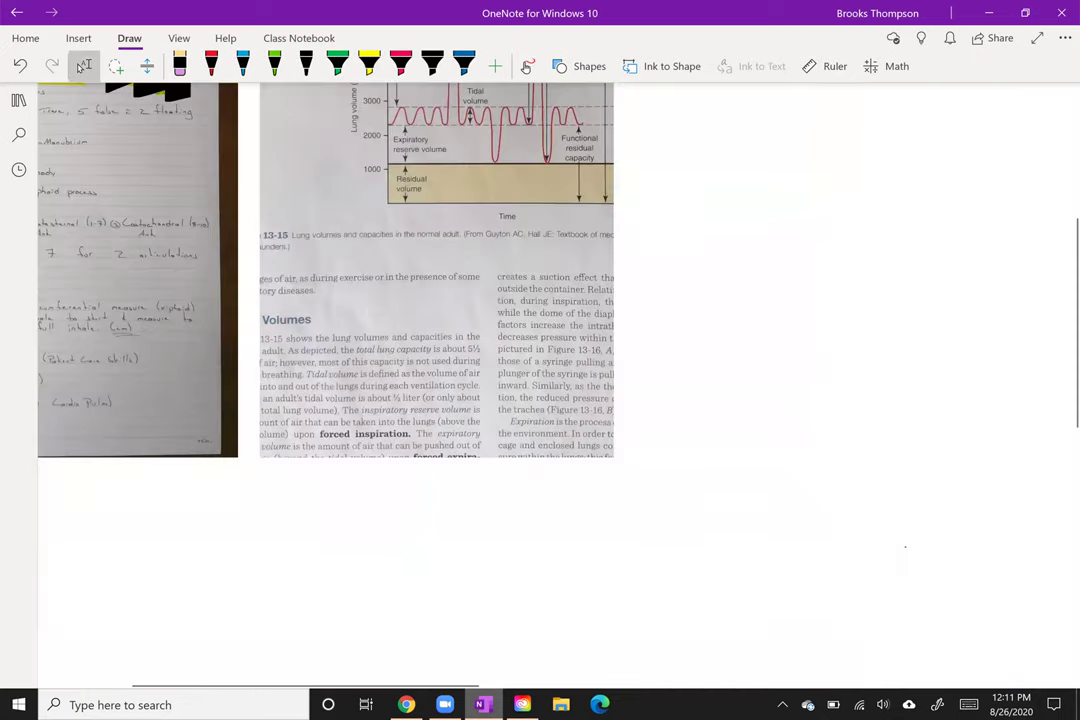
pyautogui.scroll(-5, 905, 547)
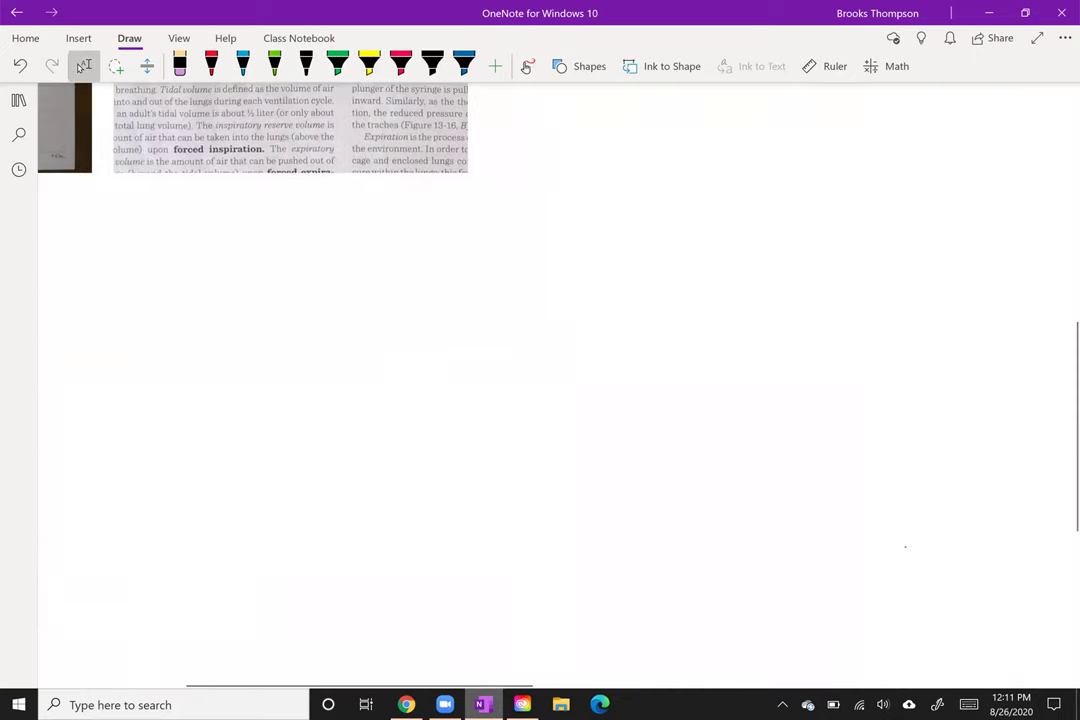
pyautogui.hscroll(5, 905, 547)
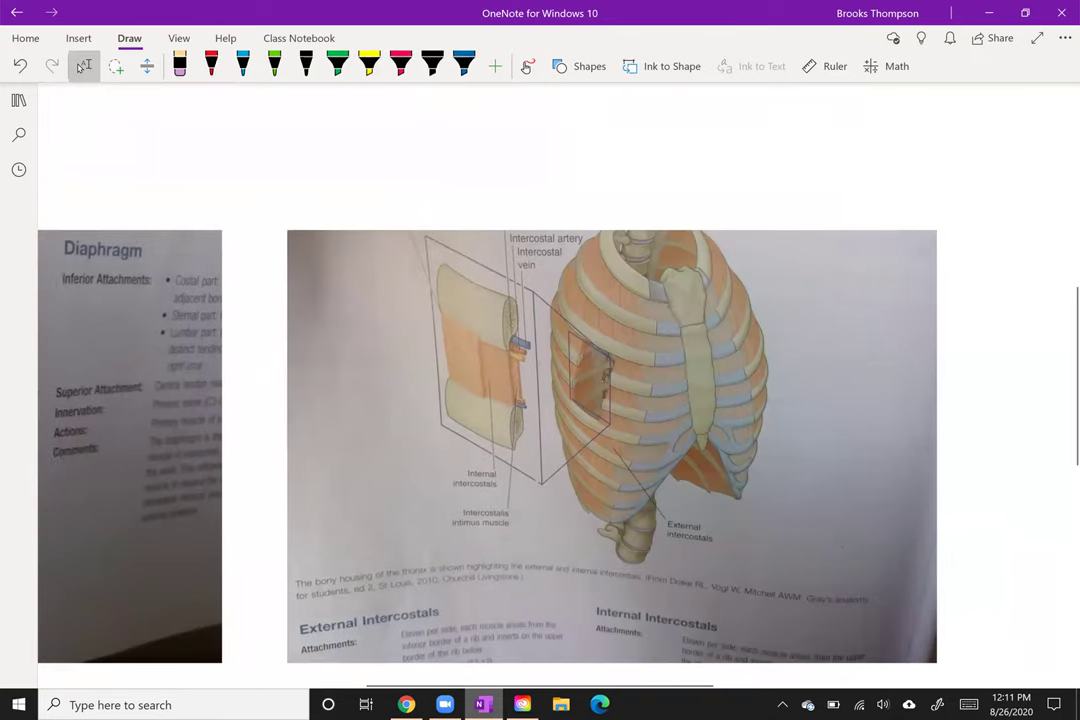
pyautogui.hscroll(3, 905, 547)
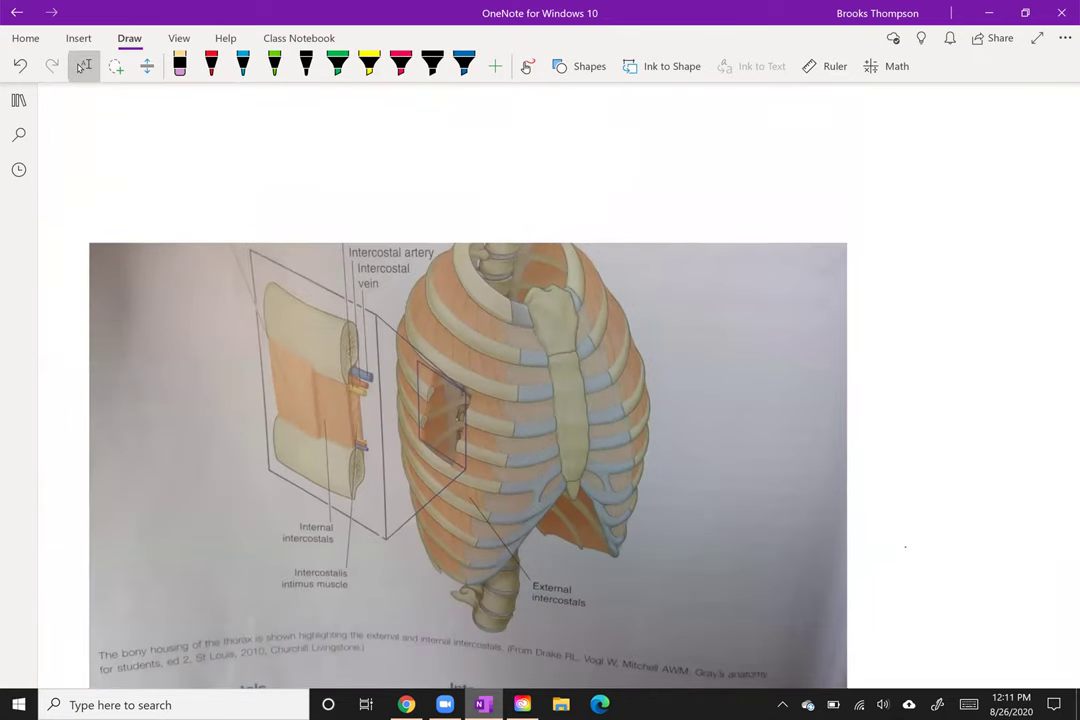
pyautogui.click(211, 66)
pyautogui.moveTo(540, 313)
pyautogui.mouseDown()
pyautogui.moveTo(515, 318)
pyautogui.moveTo(540, 316)
pyautogui.moveTo(556, 422)
pyautogui.moveTo(548, 457)
pyautogui.moveTo(560, 458)
pyautogui.moveTo(522, 488)
pyautogui.moveTo(507, 520)
pyautogui.mouseUp()
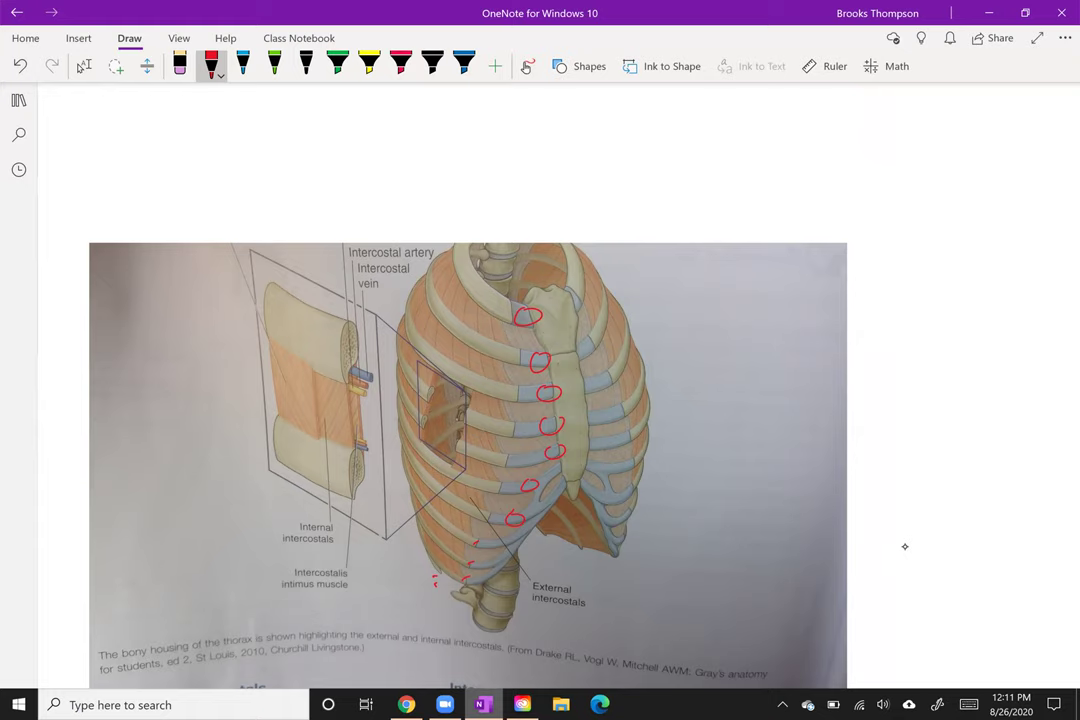
pyautogui.moveTo(535, 506); pyautogui.dragTo(557, 489)
pyautogui.moveTo(472, 565); pyautogui.dragTo(506, 553)
# Step: Add a small red loop near the lower ribs, then undo the red rib-cage annotations
pyautogui.click(84, 66)
pyautogui.keyDown('ctrl'); pyautogui.scroll(-5, 261, 428); pyautogui.keyUp('ctrl')
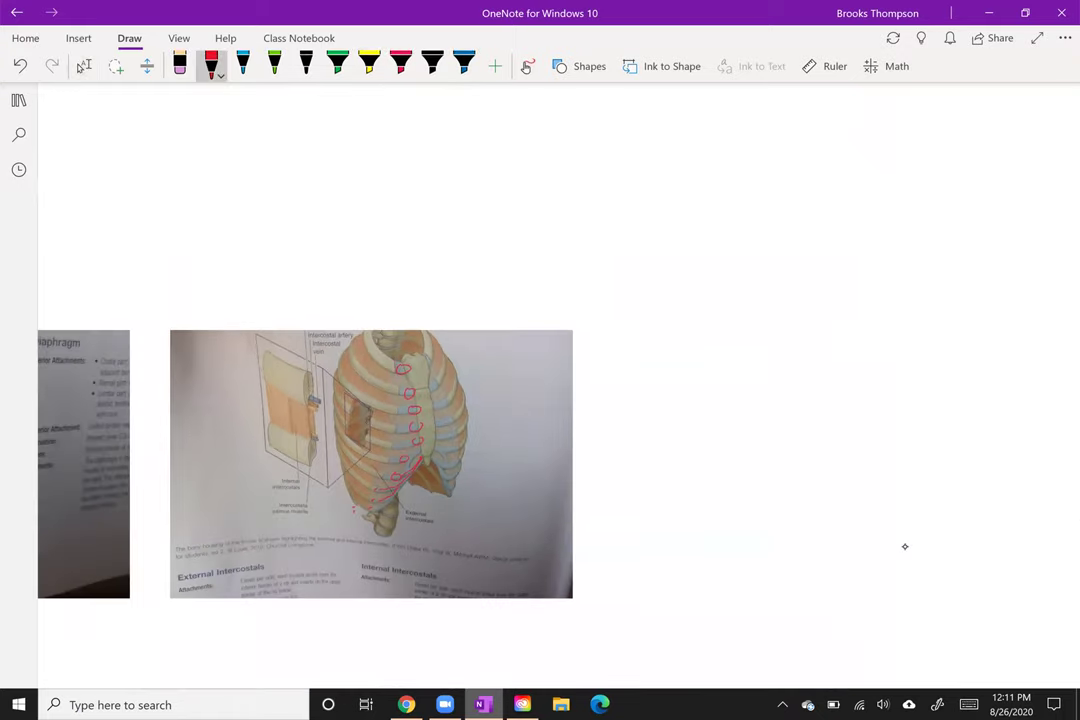
pyautogui.scroll(5, 905, 547)
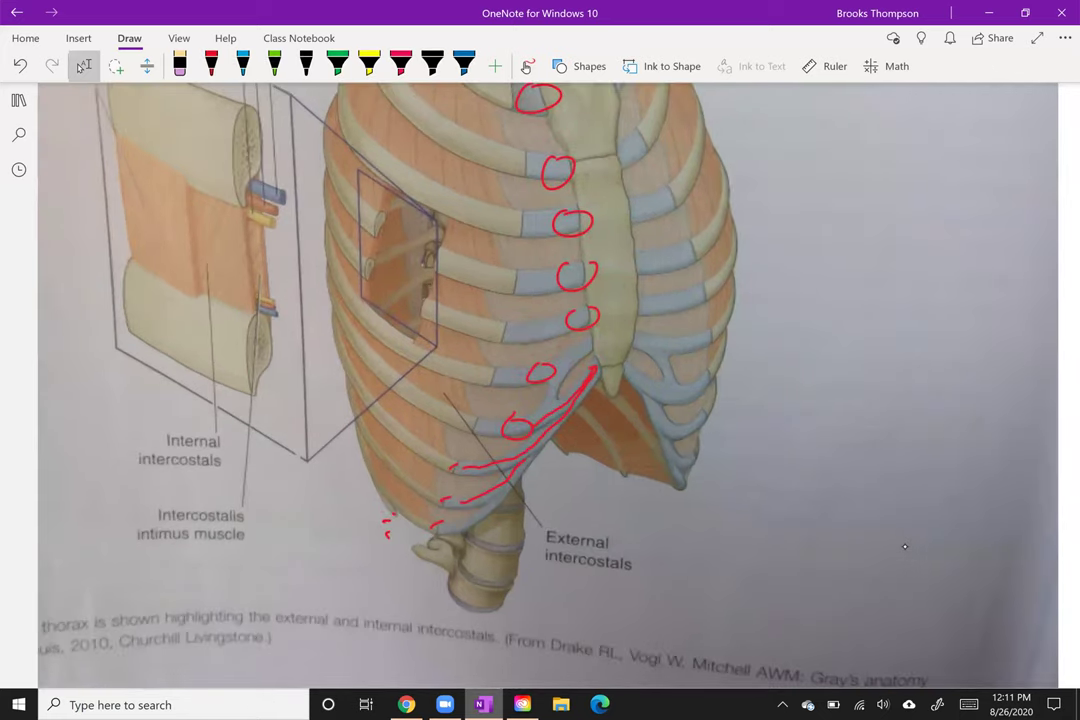
pyautogui.click(211, 66)
pyautogui.moveTo(387, 517); pyautogui.dragTo(392, 535)
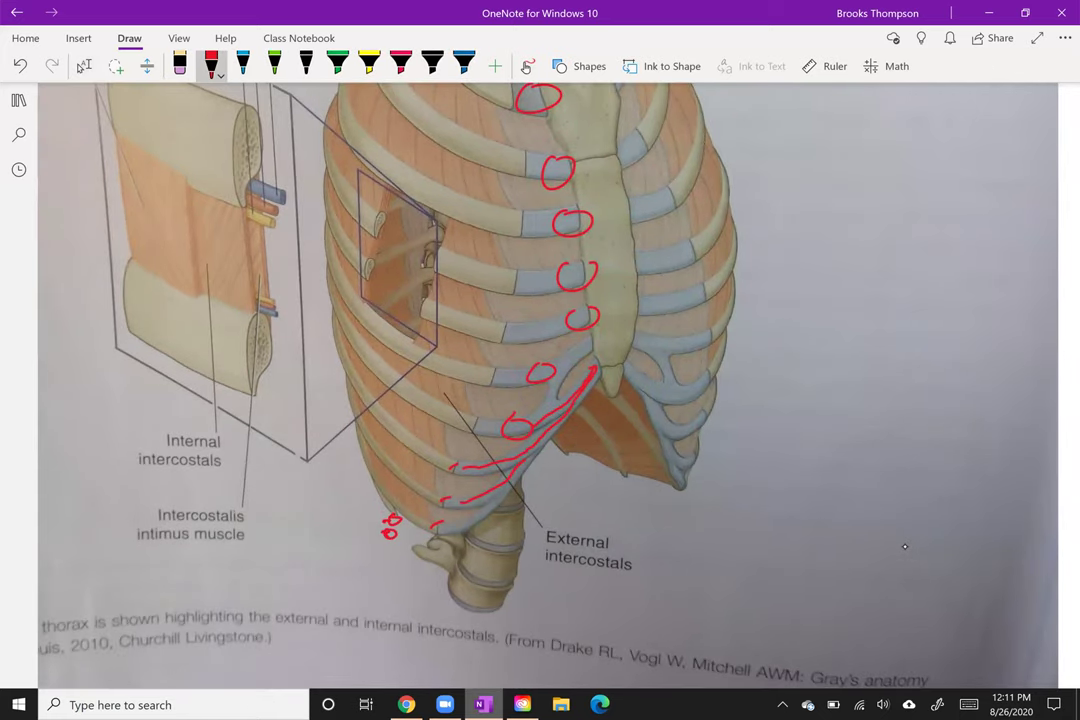
pyautogui.scroll(-3, 905, 547)
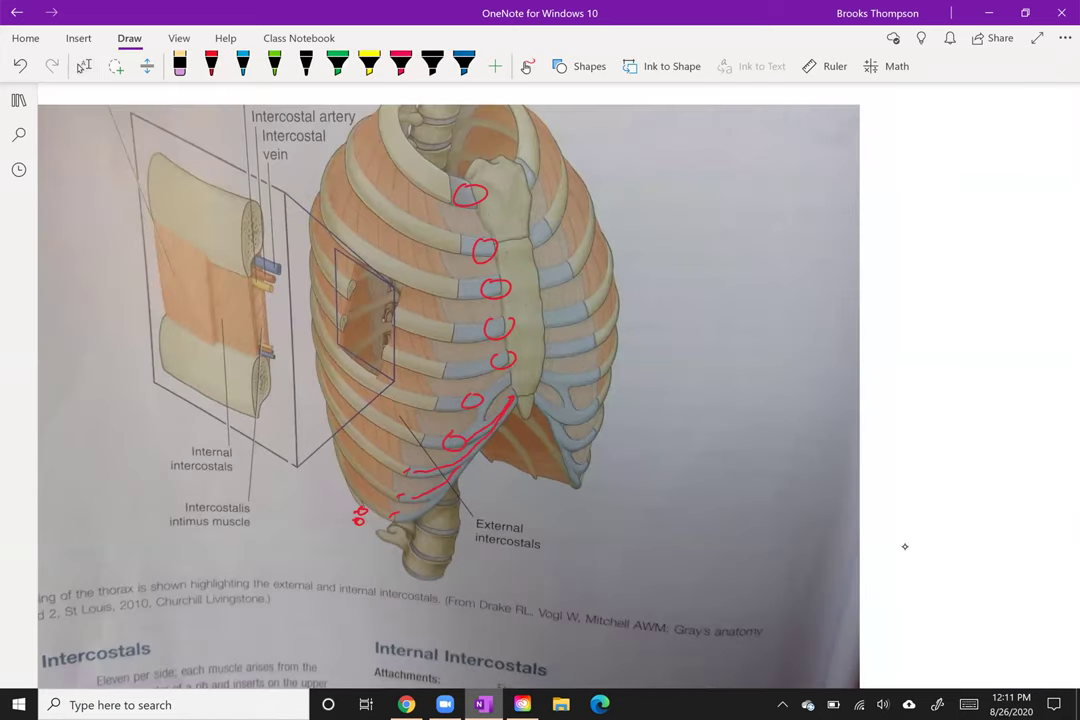
pyautogui.hotkey('ctrl', 'z')
pyautogui.hotkey('ctrl', 'z')
pyautogui.hotkey('ctrl', 'z')
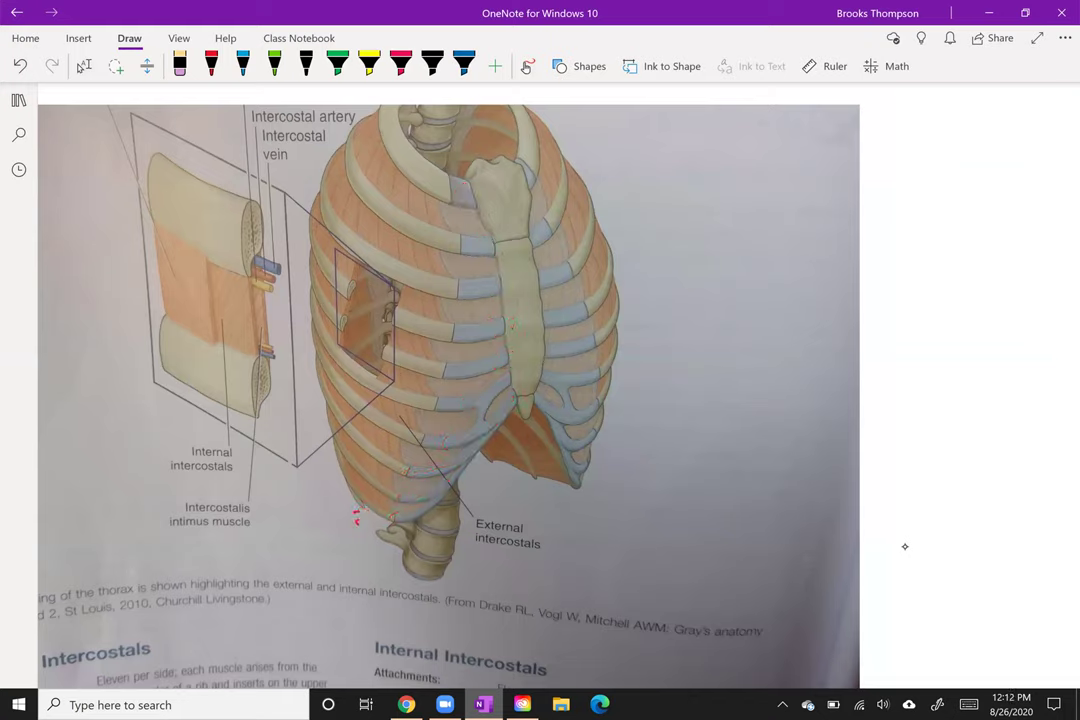
# Step: Undo the last red mark, outline the sternum with a red arrow, then undo both
pyautogui.hotkey('ctrl', 'z')
pyautogui.click(211, 63)
pyautogui.moveTo(474, 181)
pyautogui.mouseDown()
pyautogui.moveTo(494, 238)
pyautogui.moveTo(521, 185)
pyautogui.moveTo(500, 159)
pyautogui.moveTo(474, 180)
pyautogui.mouseUp()
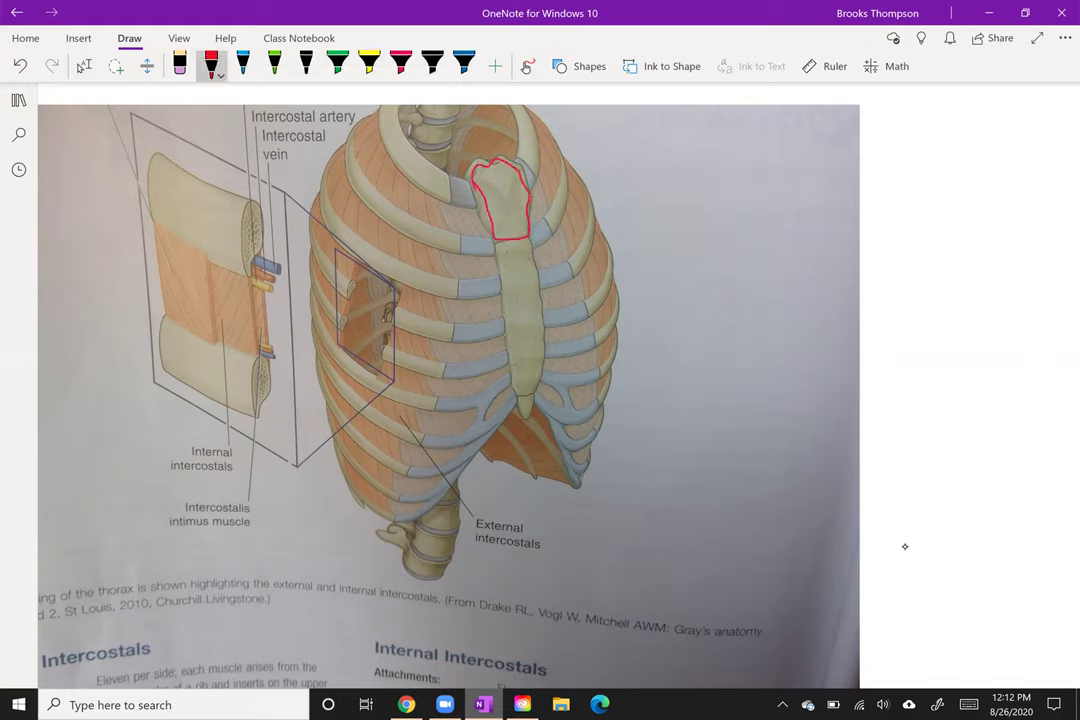
pyautogui.moveTo(496, 240)
pyautogui.mouseDown()
pyautogui.moveTo(513, 378)
pyautogui.moveTo(537, 388)
pyautogui.moveTo(528, 240)
pyautogui.mouseUp()
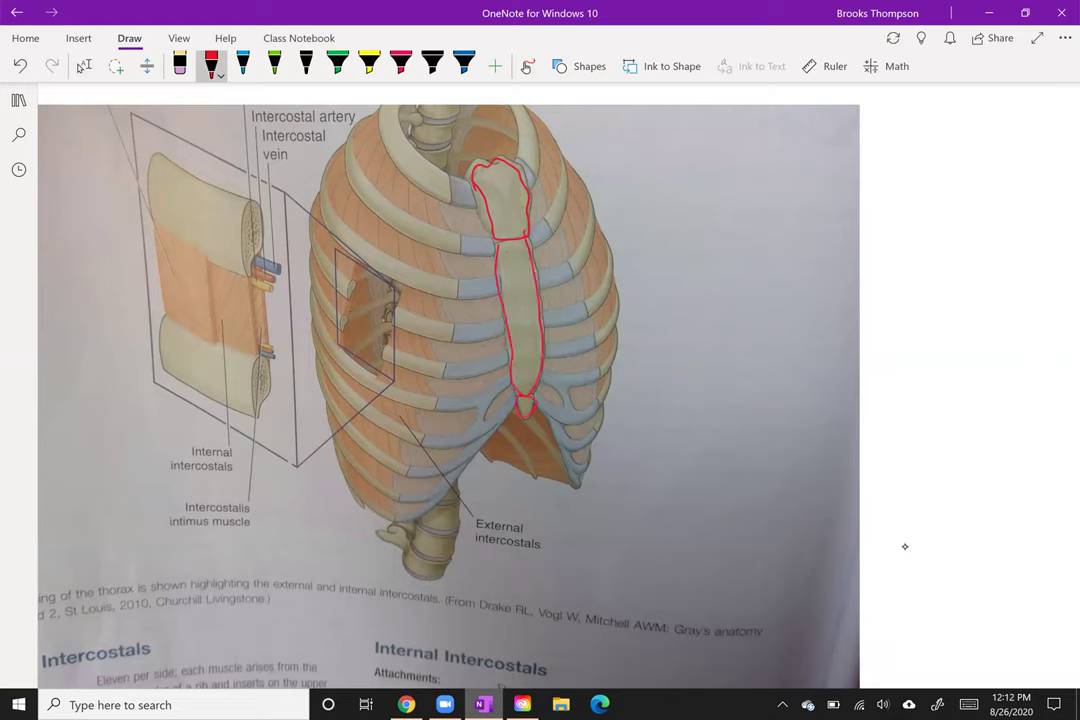
pyautogui.moveTo(735, 362)
pyautogui.mouseDown()
pyautogui.moveTo(559, 404)
pyautogui.moveTo(572, 414)
pyautogui.mouseUp()
pyautogui.hotkey('ctrl', 'z')
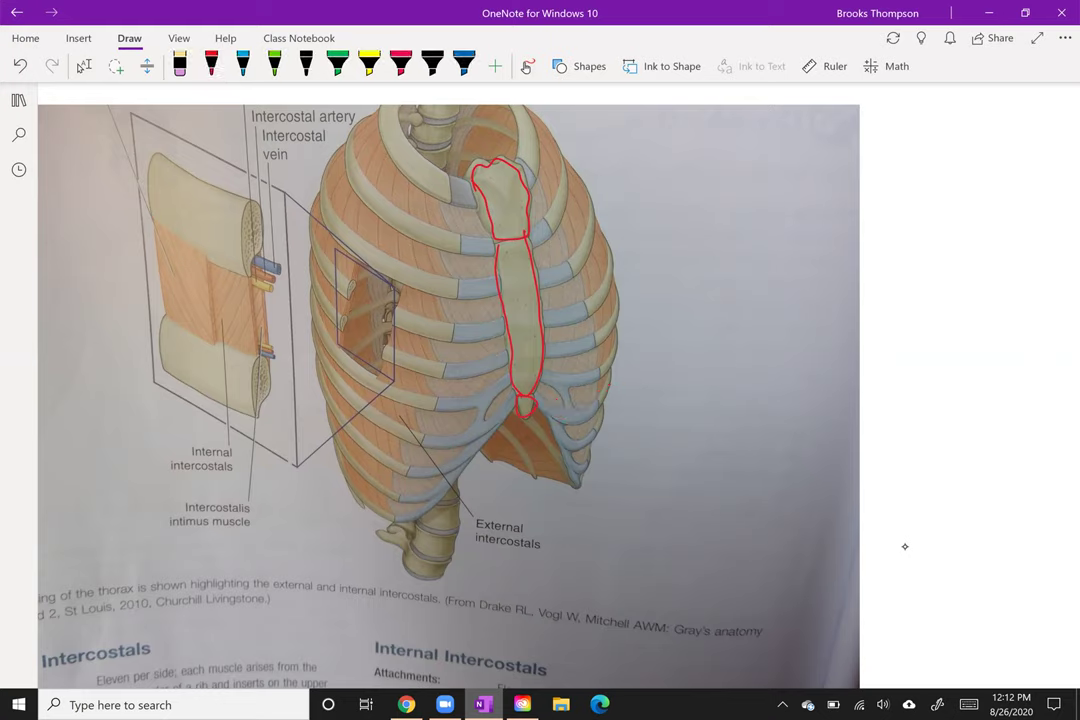
pyautogui.hotkey('ctrl', 'z')
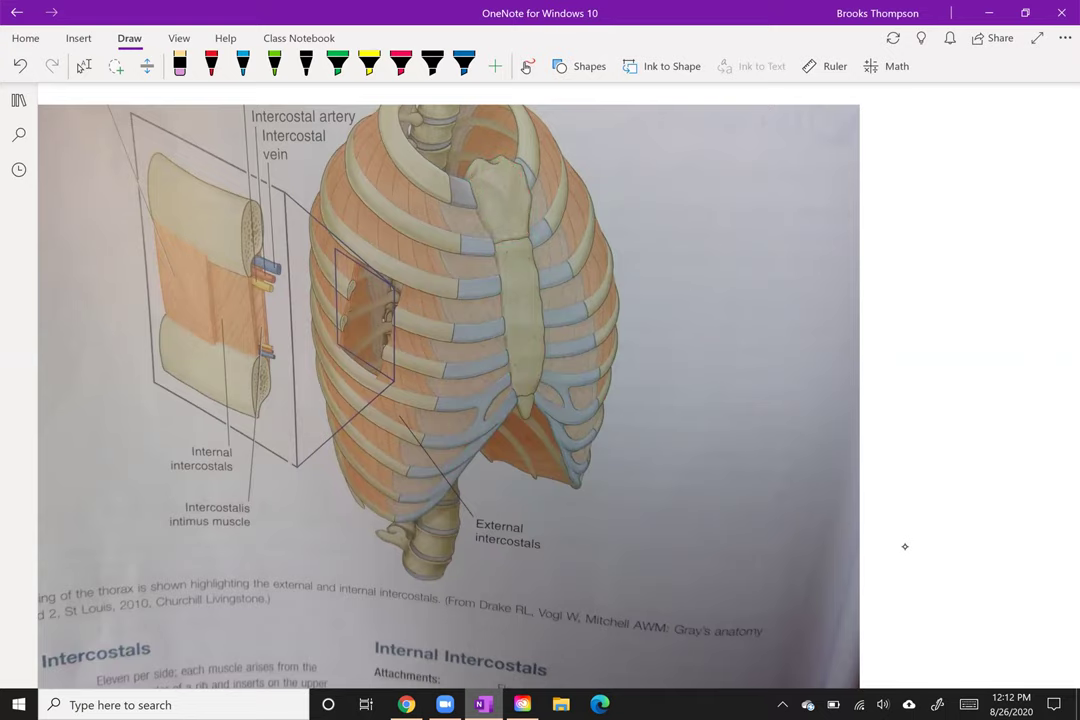
# Step: Highlight Costovertebral, Costosternal (1-7), Costochondral (8-10) and its Ant. note in yellow
pyautogui.scroll(-3, 905, 546)
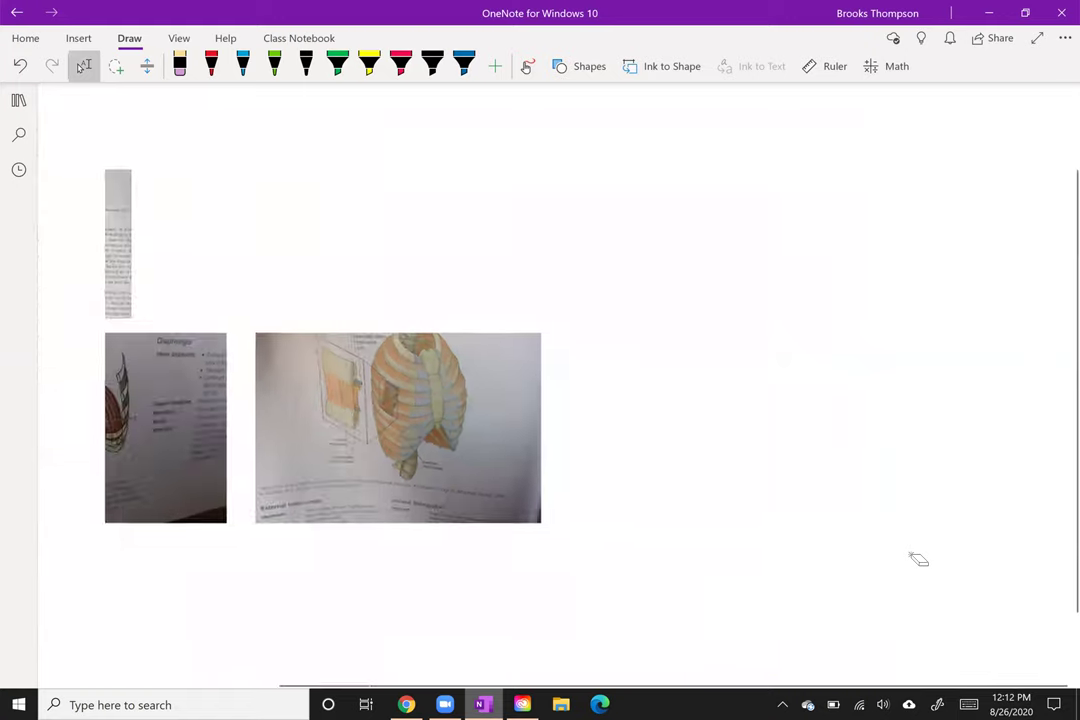
pyautogui.scroll(3, 918, 559)
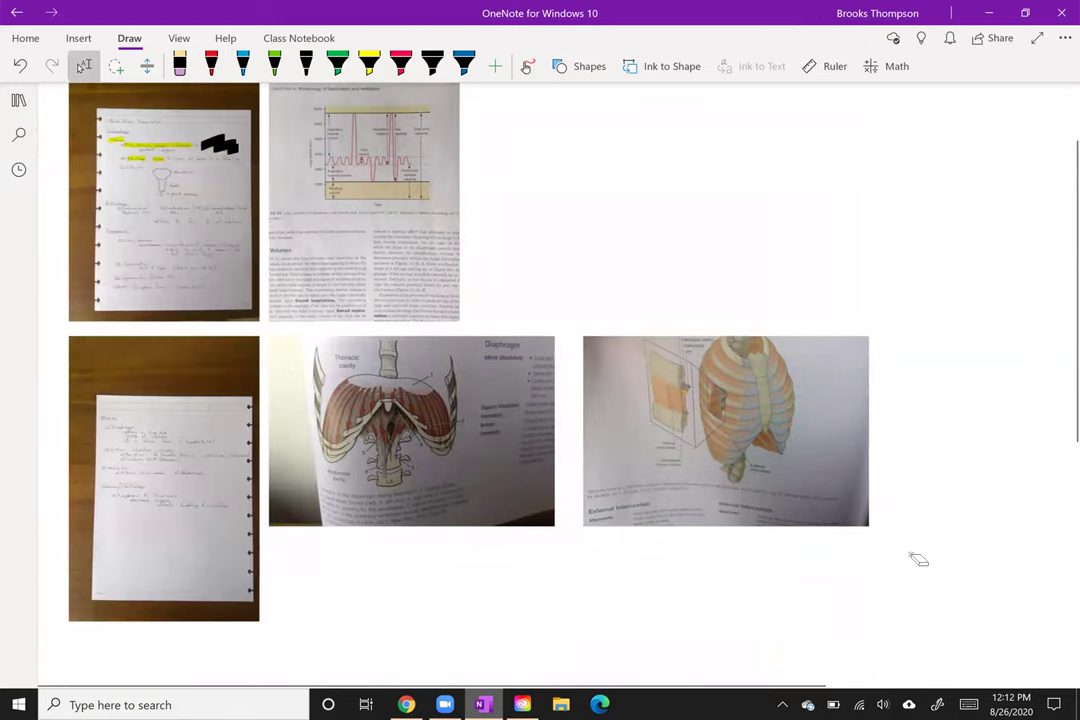
pyautogui.scroll(3, 918, 559)
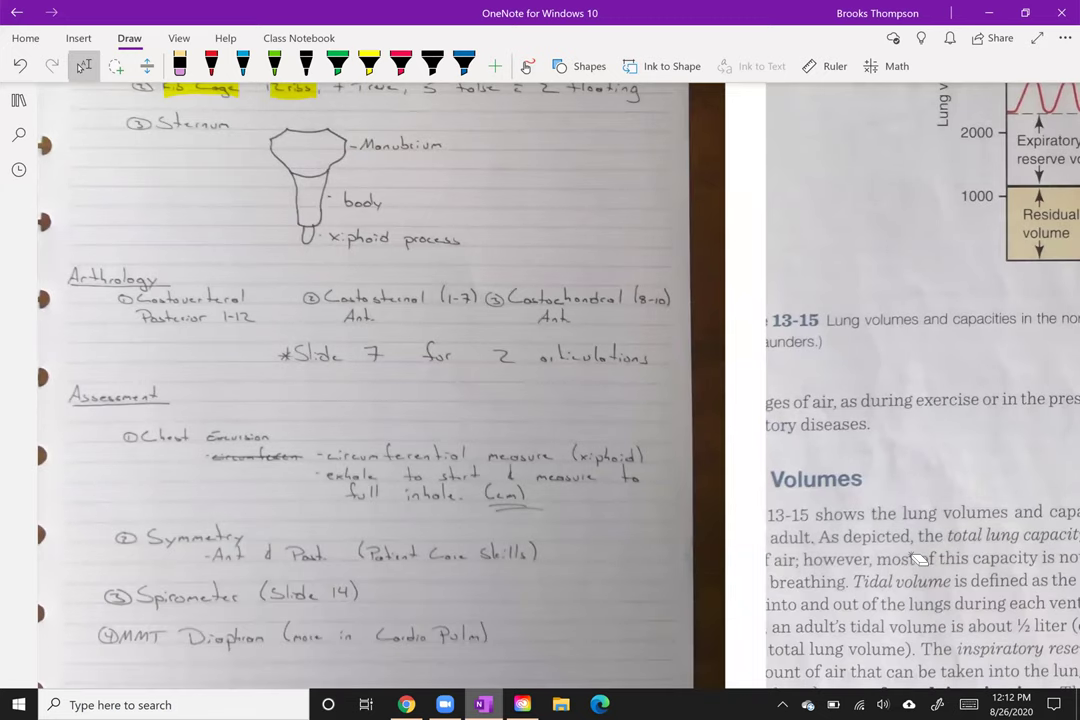
pyautogui.click(369, 66)
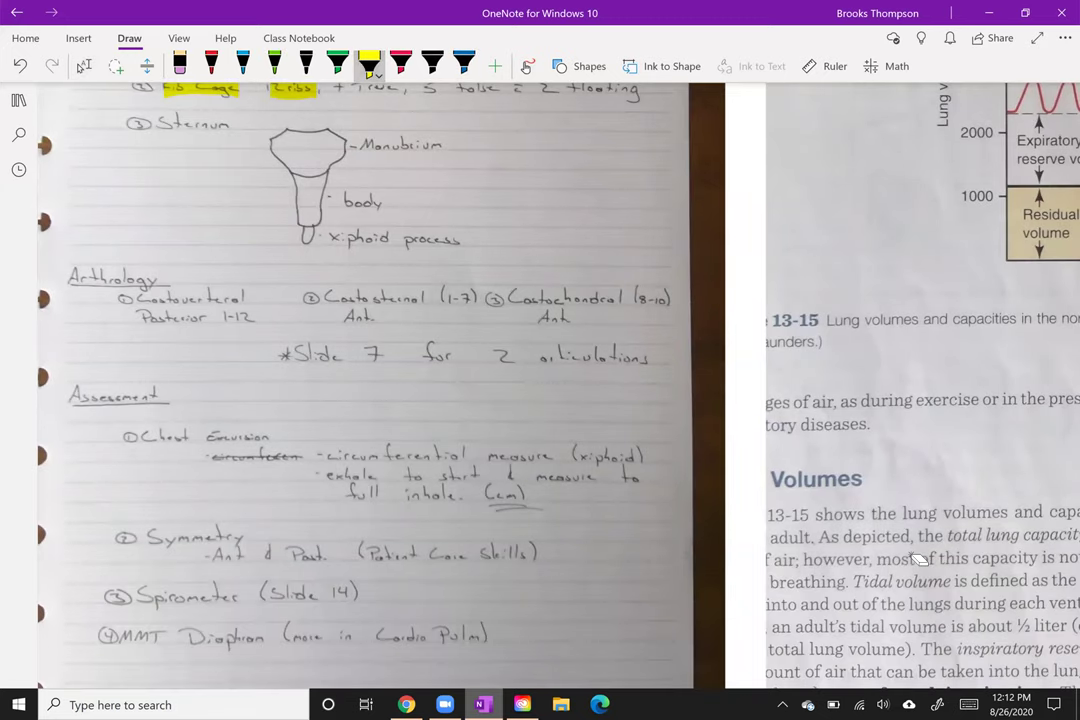
pyautogui.moveTo(137, 297); pyautogui.dragTo(255, 297)
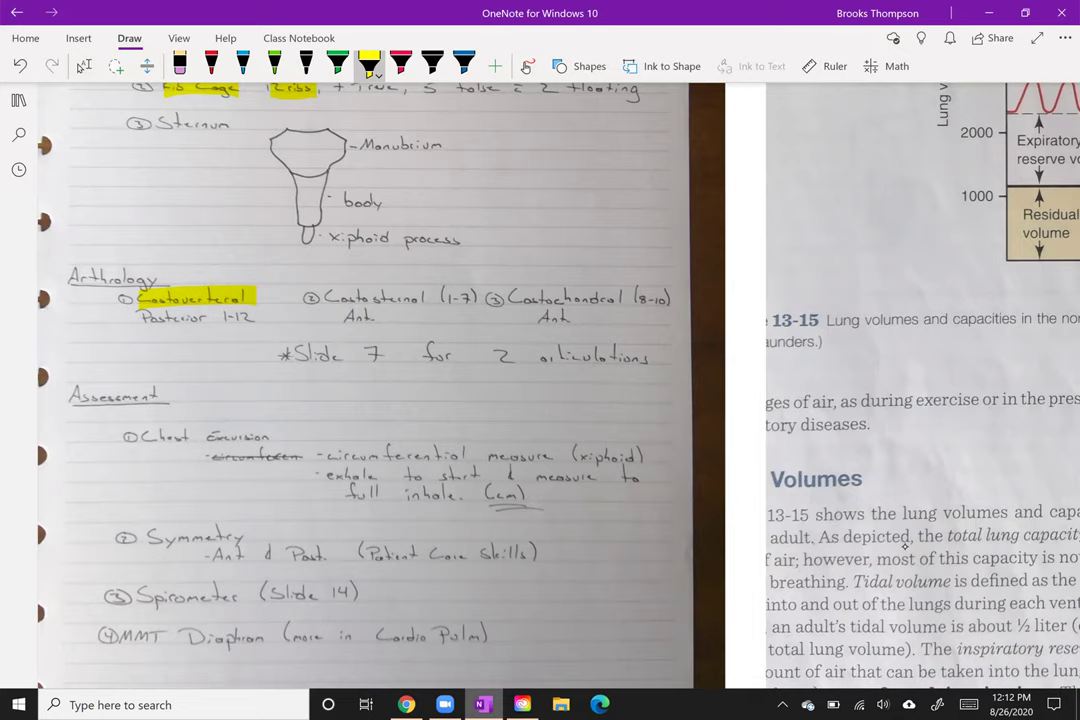
pyautogui.moveTo(323, 297); pyautogui.dragTo(480, 297)
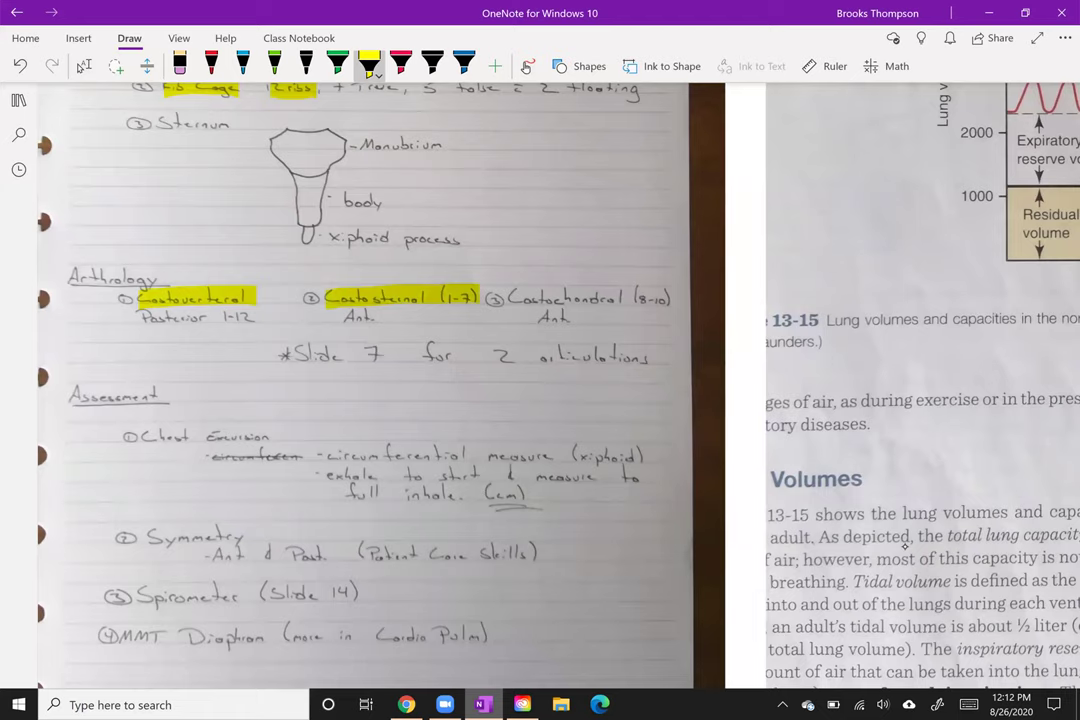
pyautogui.moveTo(508, 297); pyautogui.dragTo(668, 297)
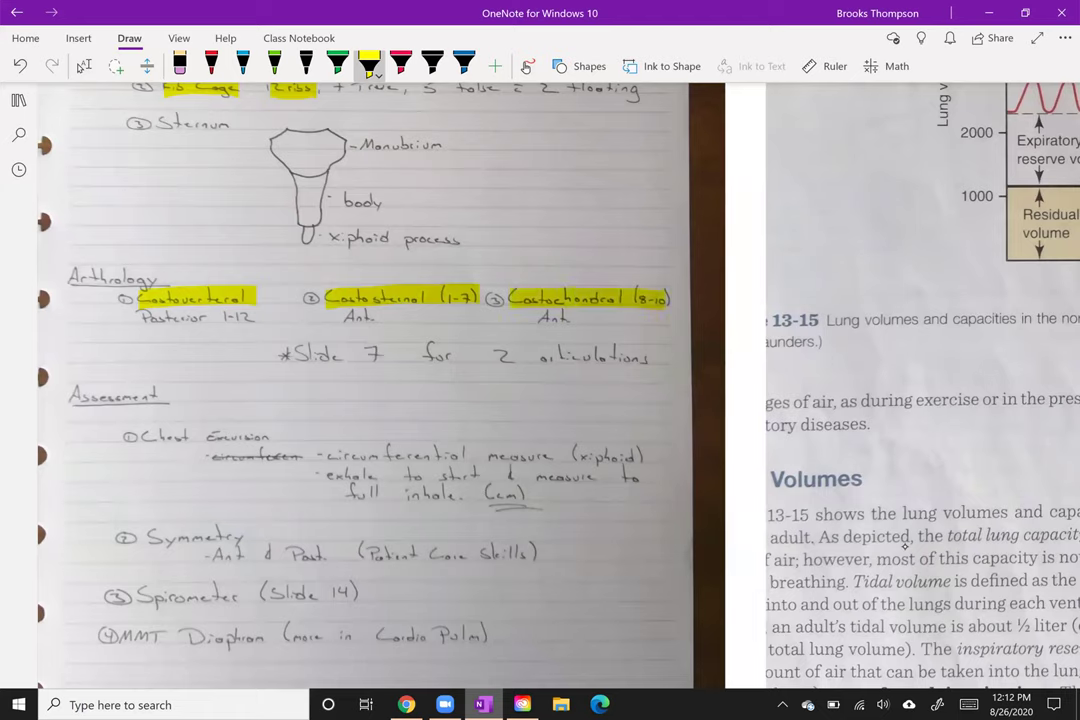
pyautogui.moveTo(537, 316); pyautogui.dragTo(587, 316)
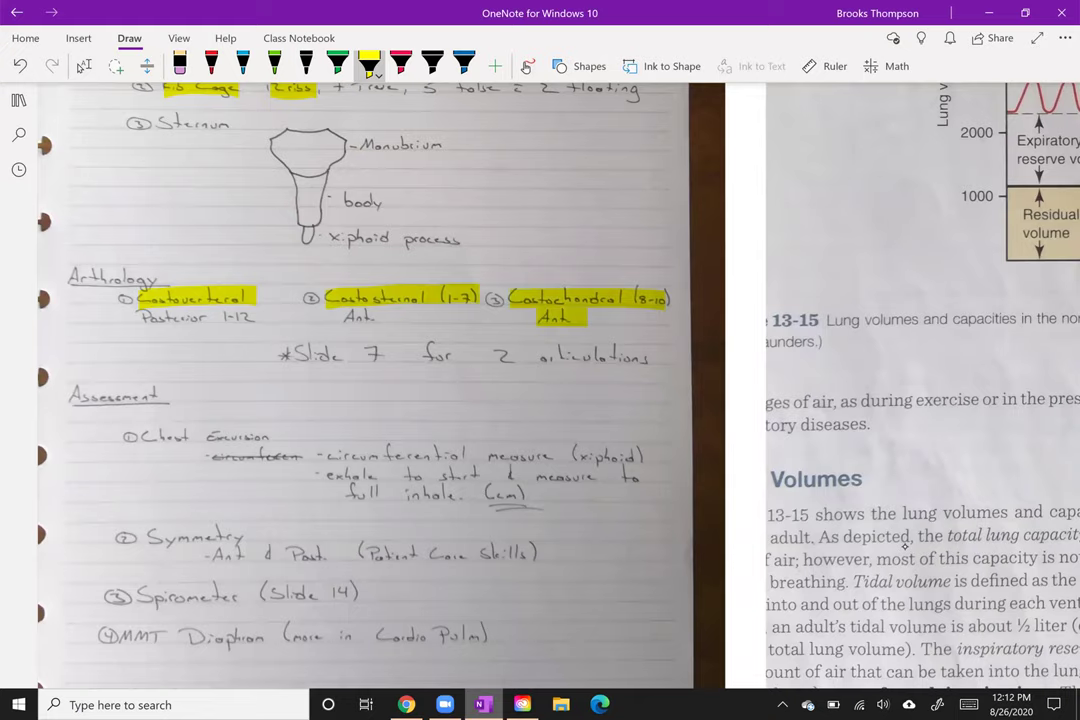
pyautogui.scroll(-5, 905, 545)
pyautogui.scroll(-5, 905, 546)
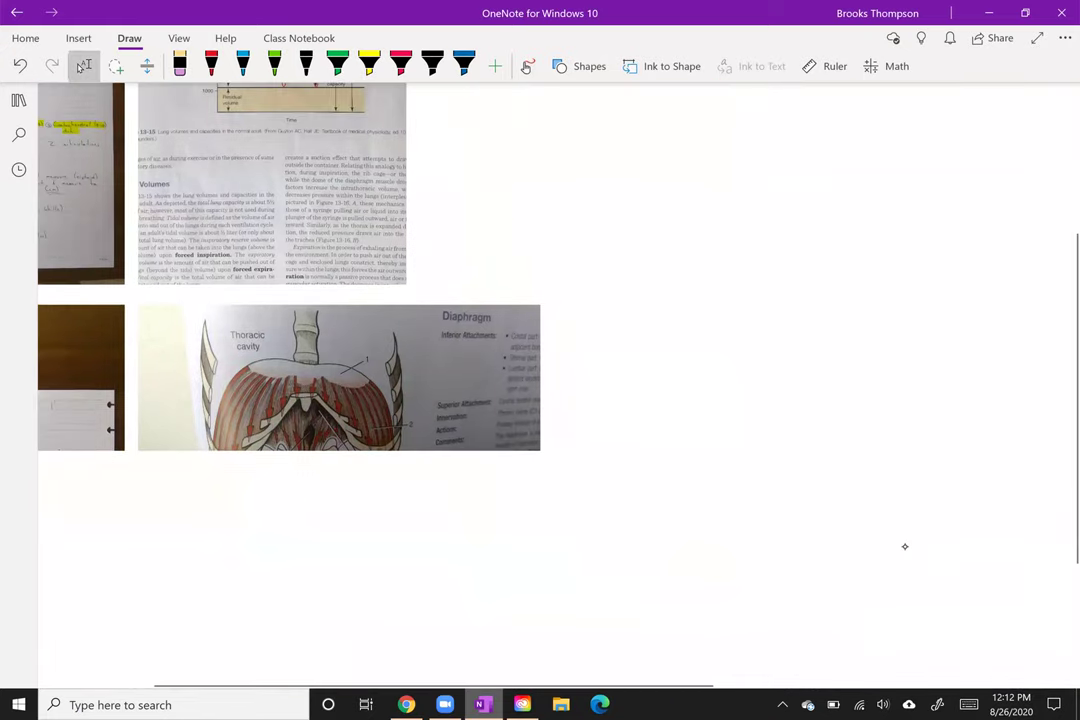
pyautogui.scroll(5, 905, 546)
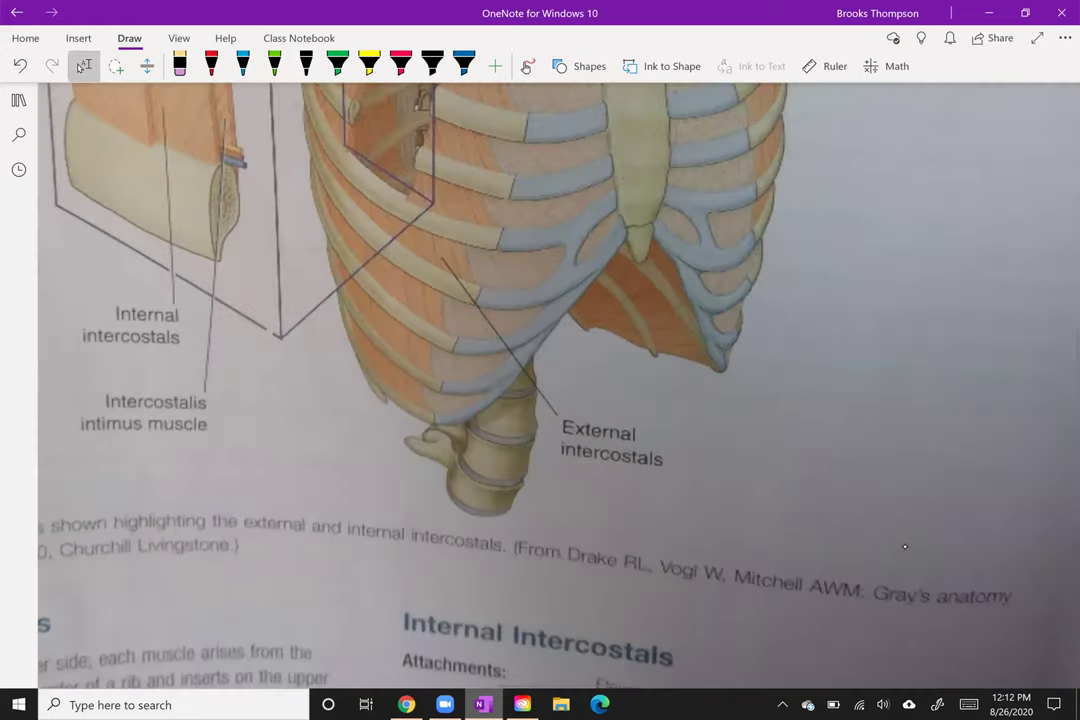
pyautogui.moveTo(450, 425)
pyautogui.mouseDown()
pyautogui.moveTo(520, 372)
pyautogui.moveTo(530, 325)
pyautogui.mouseUp()
pyautogui.moveTo(450, 400); pyautogui.dragTo(540, 335)
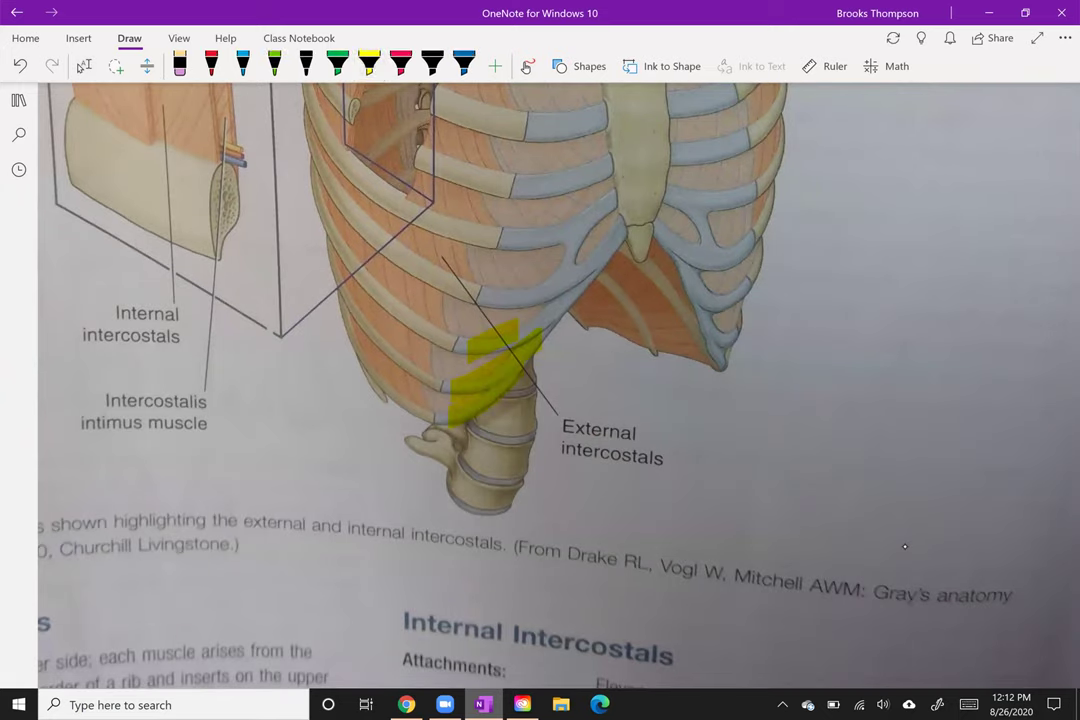
pyautogui.hotkey('ctrl', 'z')
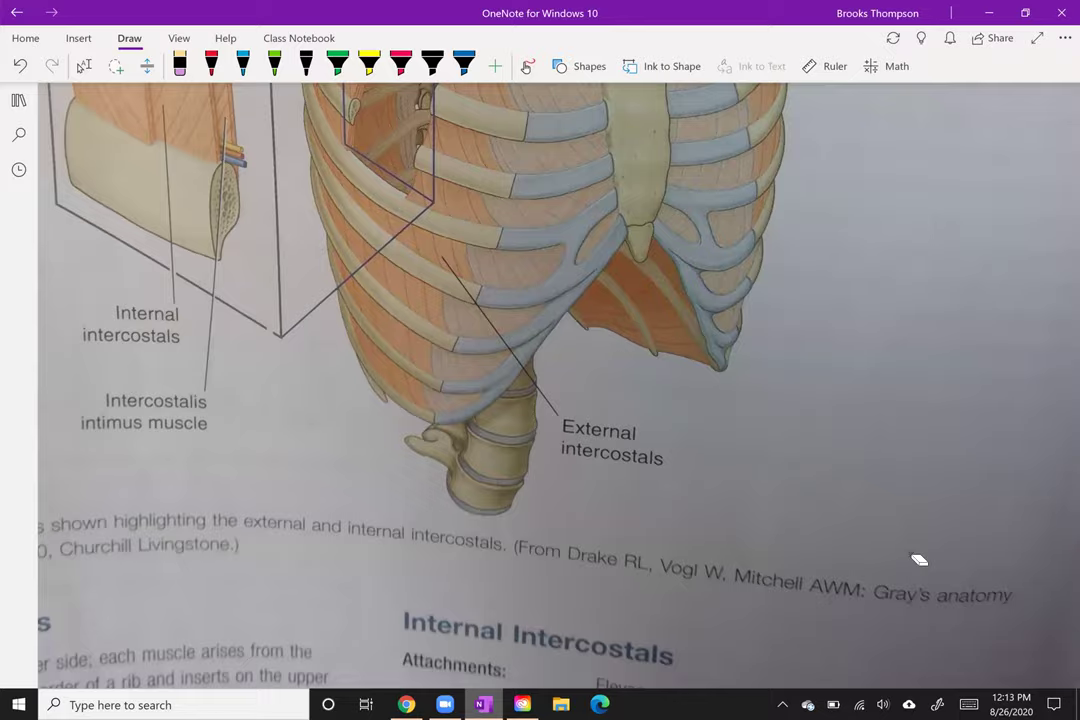
pyautogui.scroll(-5, 905, 546)
pyautogui.hscroll(-5, 918, 560)
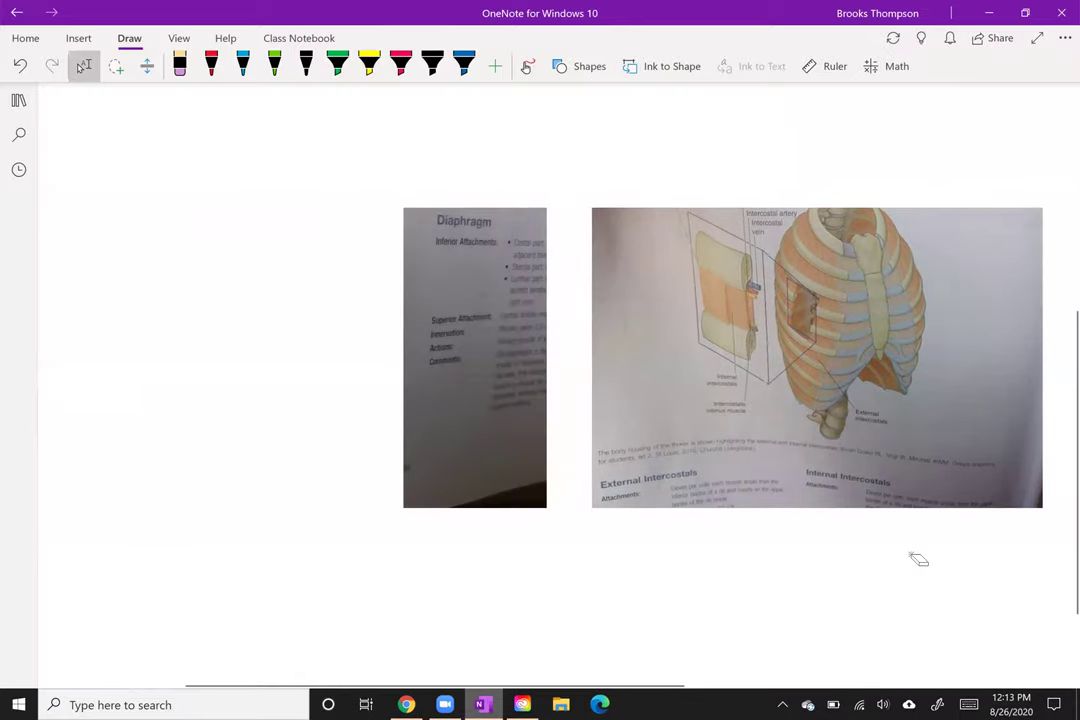
pyautogui.scroll(3, 918, 560)
pyautogui.scroll(3, 918, 560)
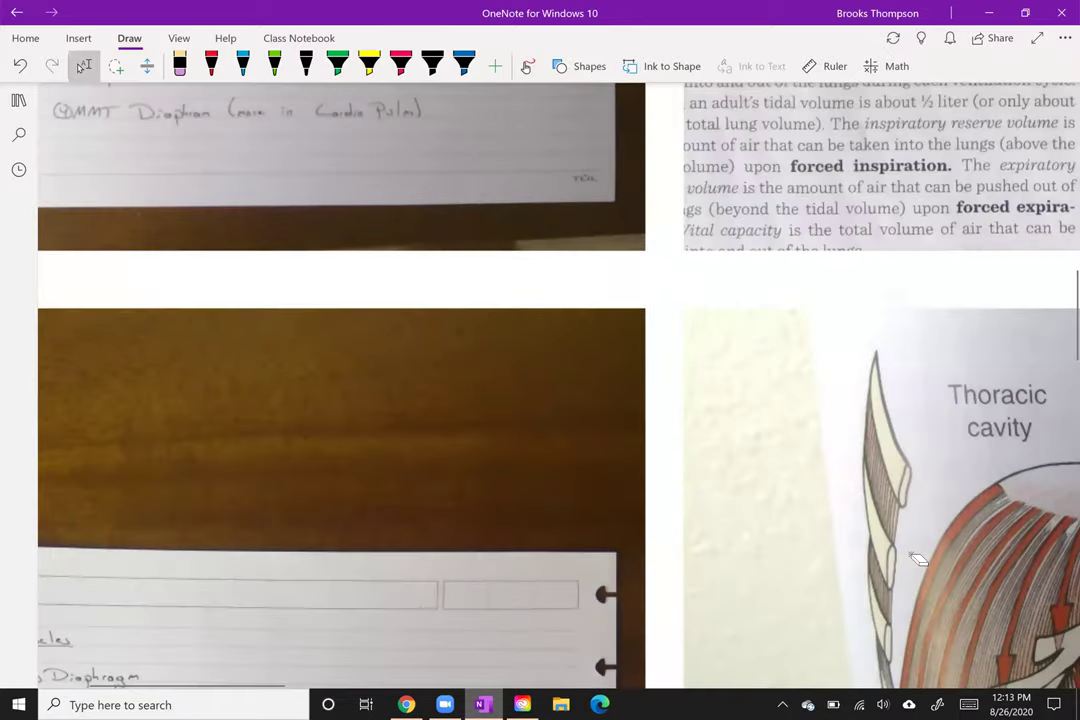
# Step: Highlight Chest Excursion, (xiphoid), Symmetry, the MMT Diaphram line and Spirometer (Slide 14) in yellow
pyautogui.scroll(3, 918, 560)
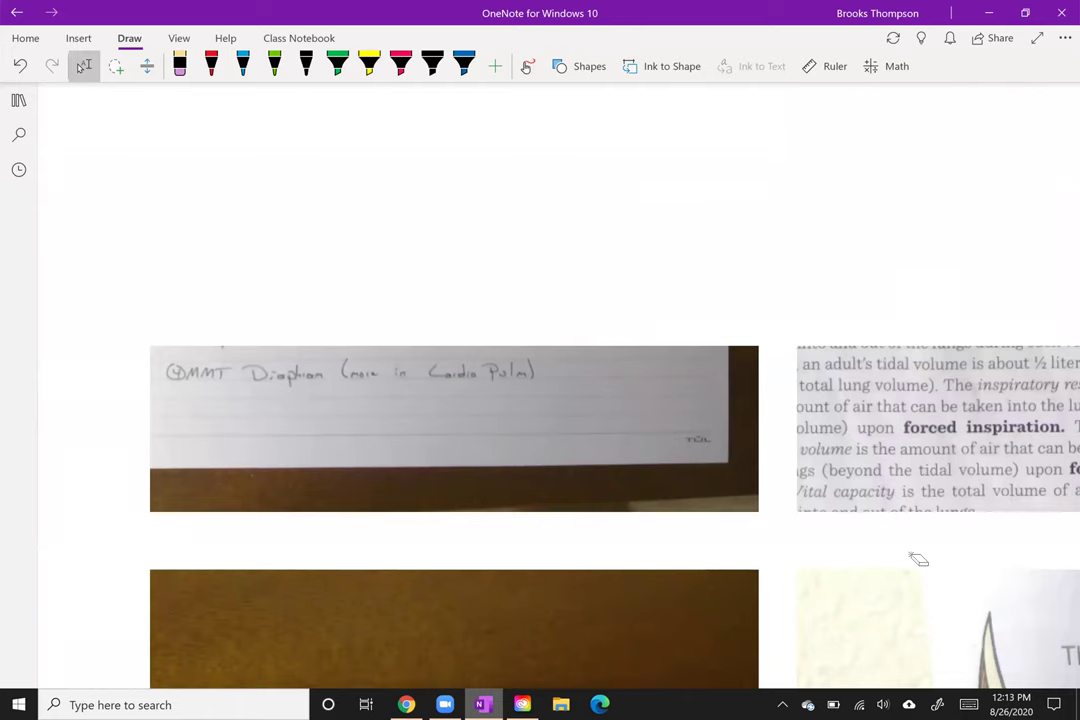
pyautogui.scroll(2, 918, 560)
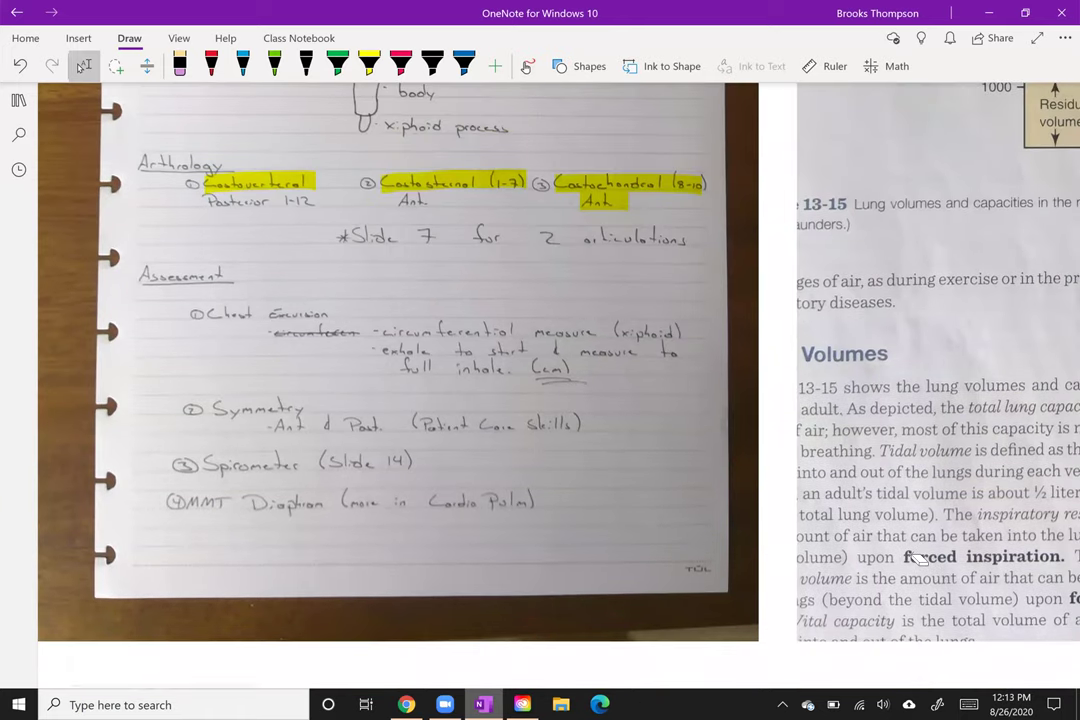
pyautogui.click(369, 66)
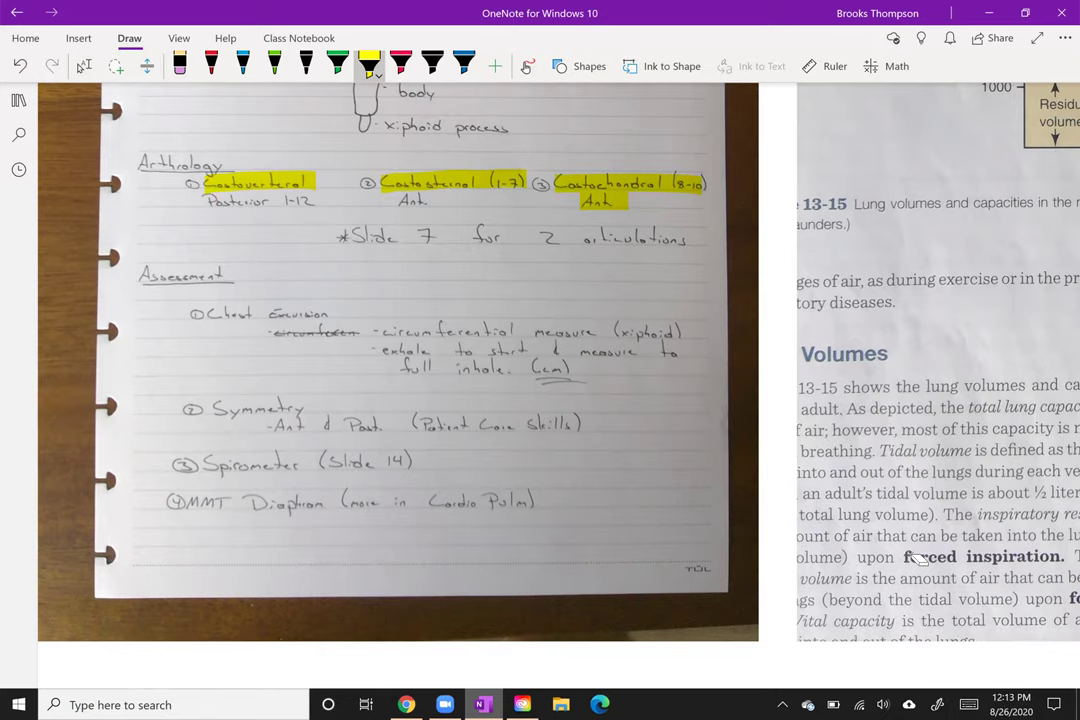
pyautogui.moveTo(209, 314); pyautogui.dragTo(344, 314)
pyautogui.moveTo(620, 332); pyautogui.dragTo(684, 332)
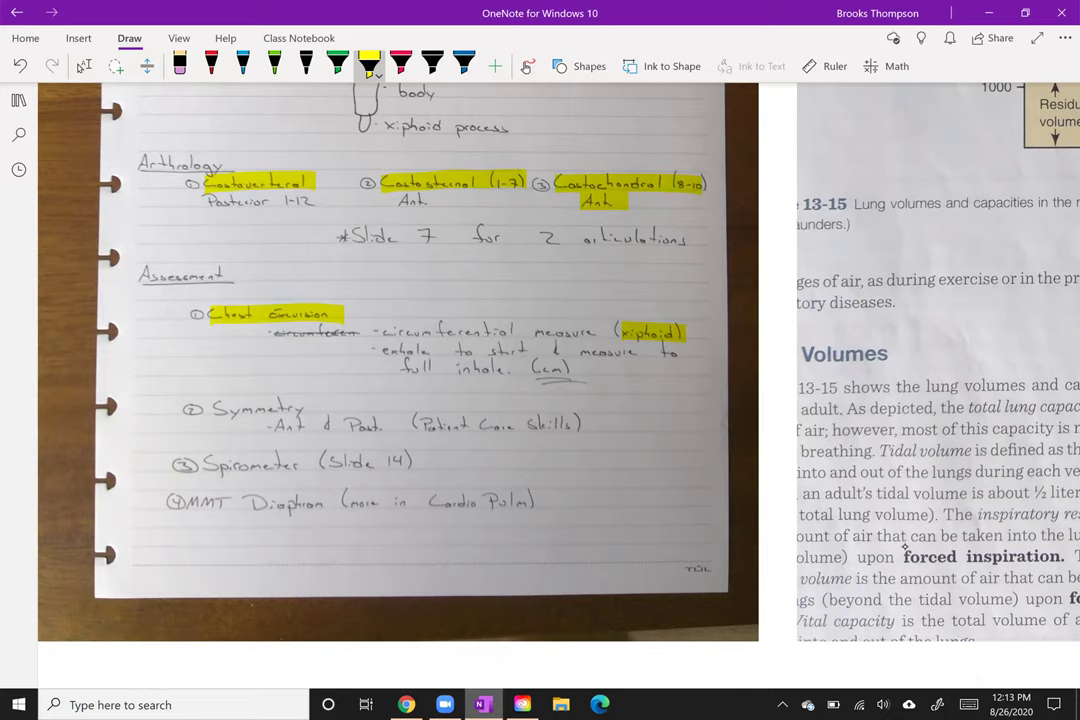
pyautogui.moveTo(214, 410); pyautogui.dragTo(331, 410)
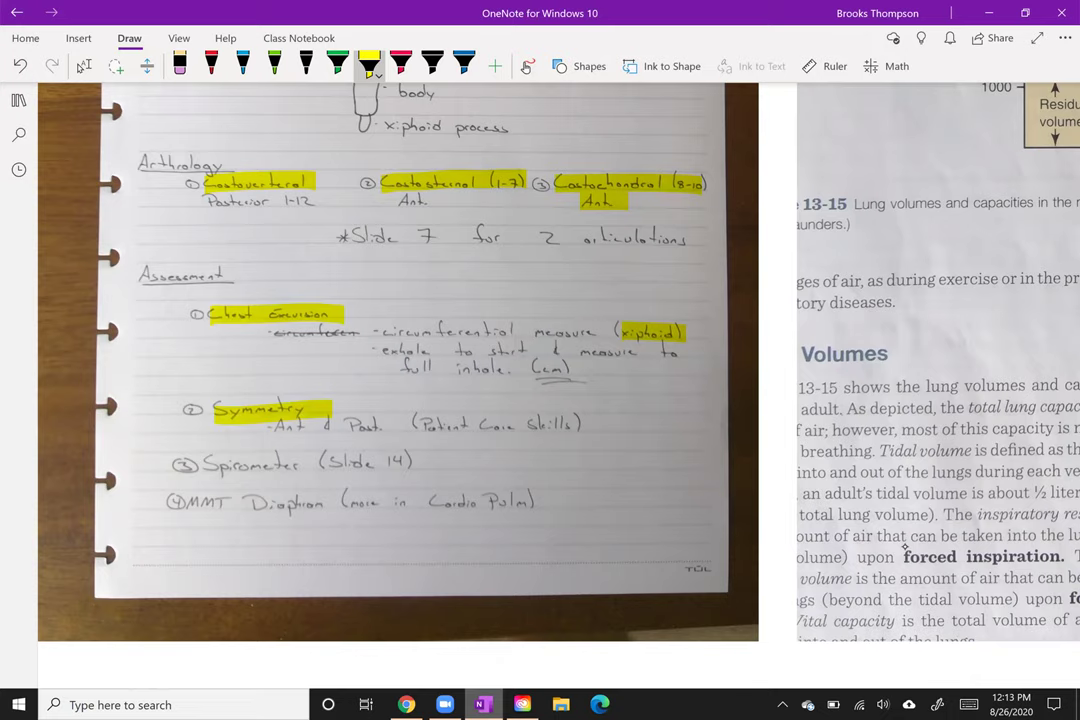
pyautogui.moveTo(183, 502); pyautogui.dragTo(563, 502)
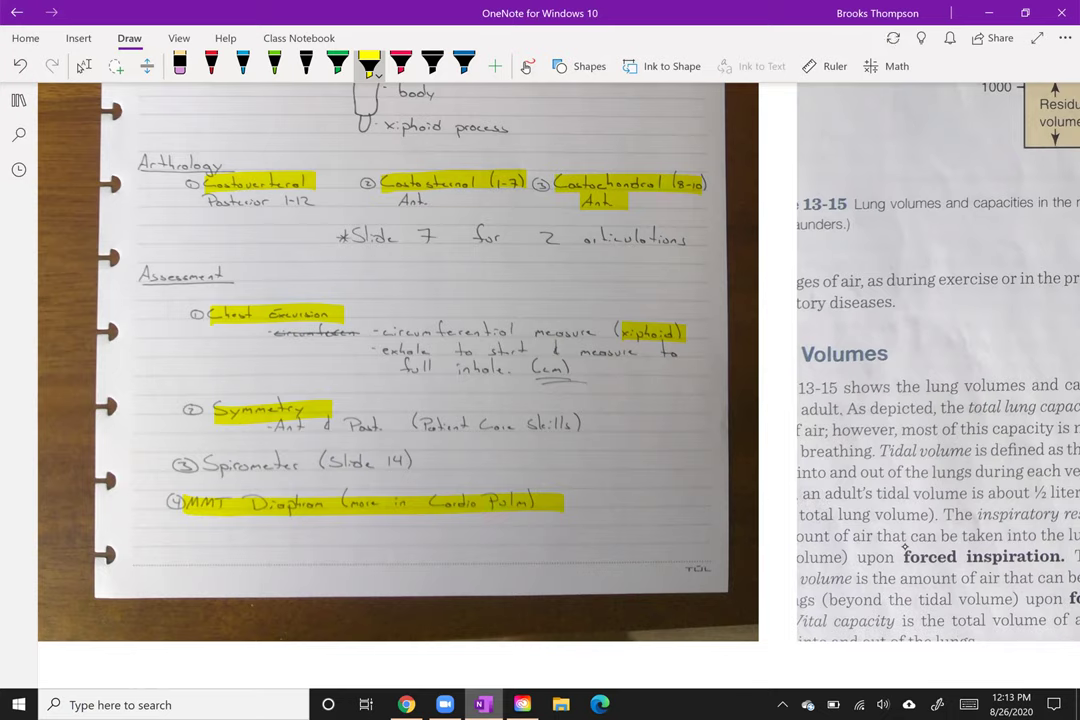
pyautogui.moveTo(174, 462); pyautogui.dragTo(424, 462)
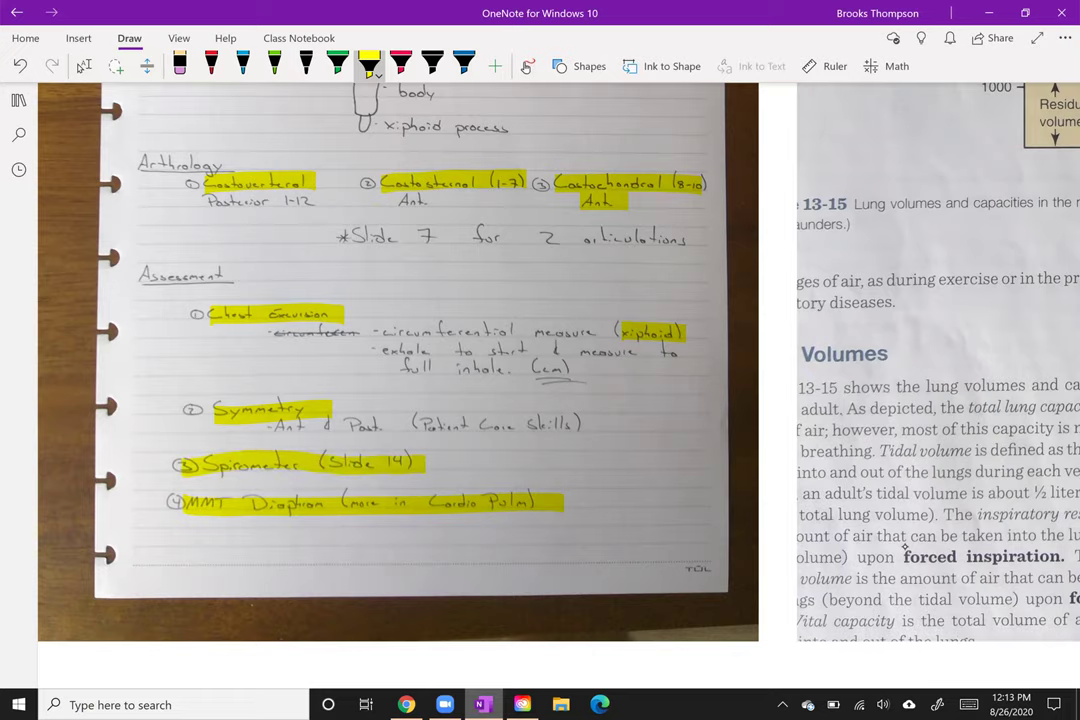
# Step: Circle Tidal volume on the lung-volume graph in blue ink, replacing a red attempt
pyautogui.click(84, 66)
pyautogui.hscroll(10, 417, 360)
pyautogui.scroll(5, 417, 360)
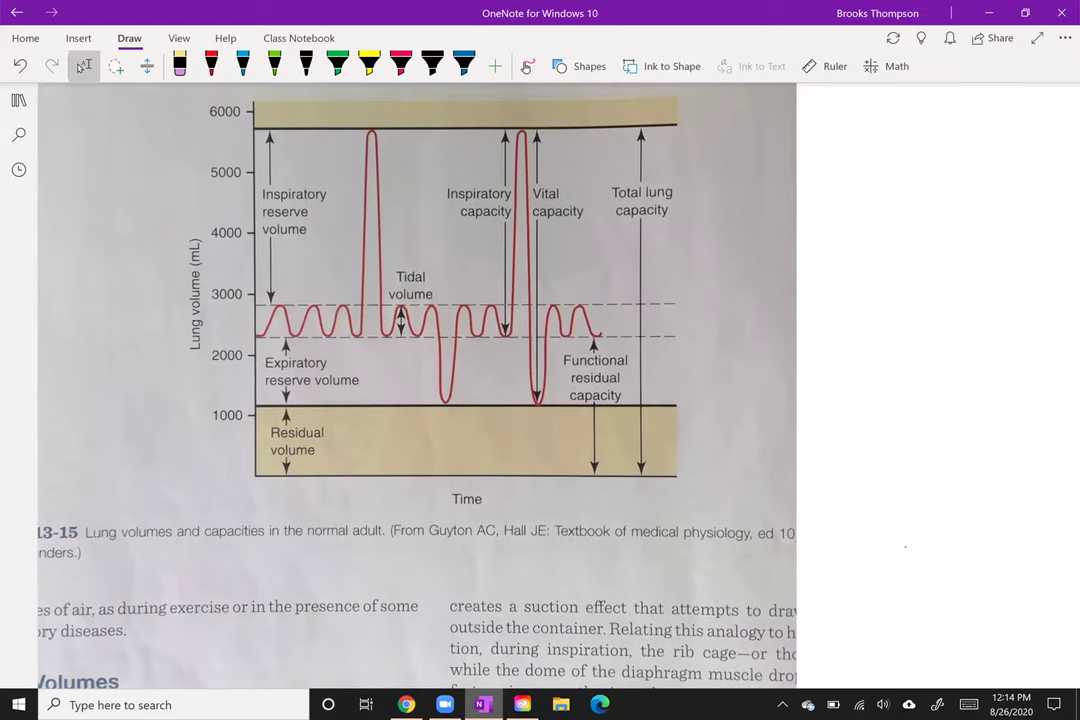
pyautogui.scroll(2, 632, 194)
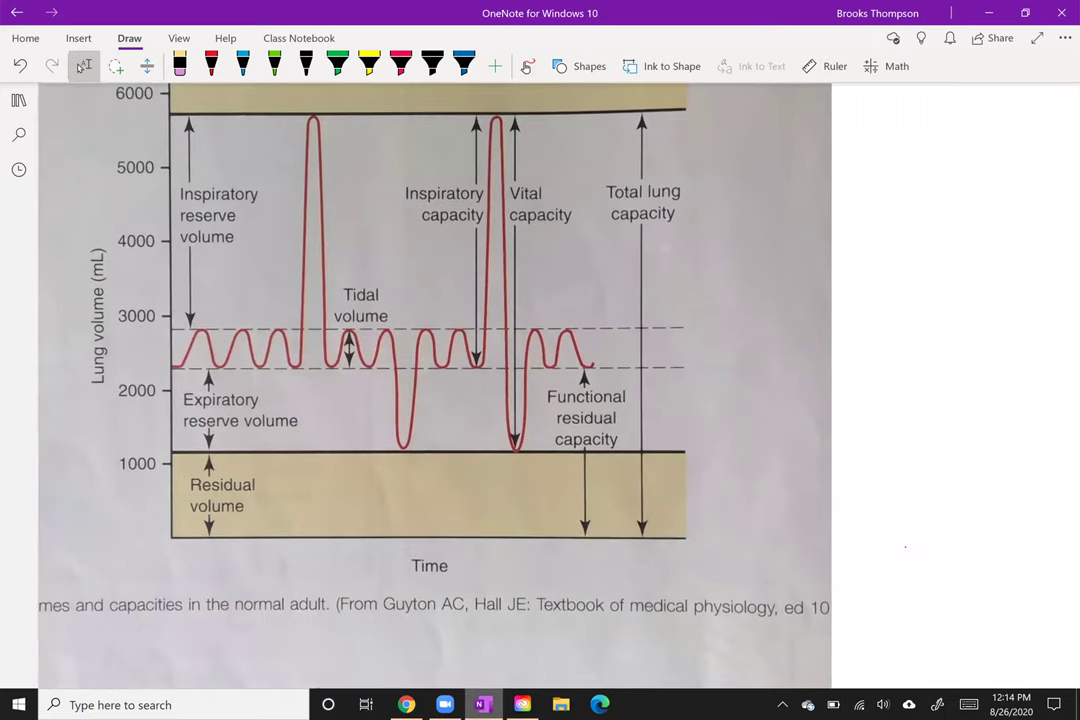
pyautogui.click(211, 66)
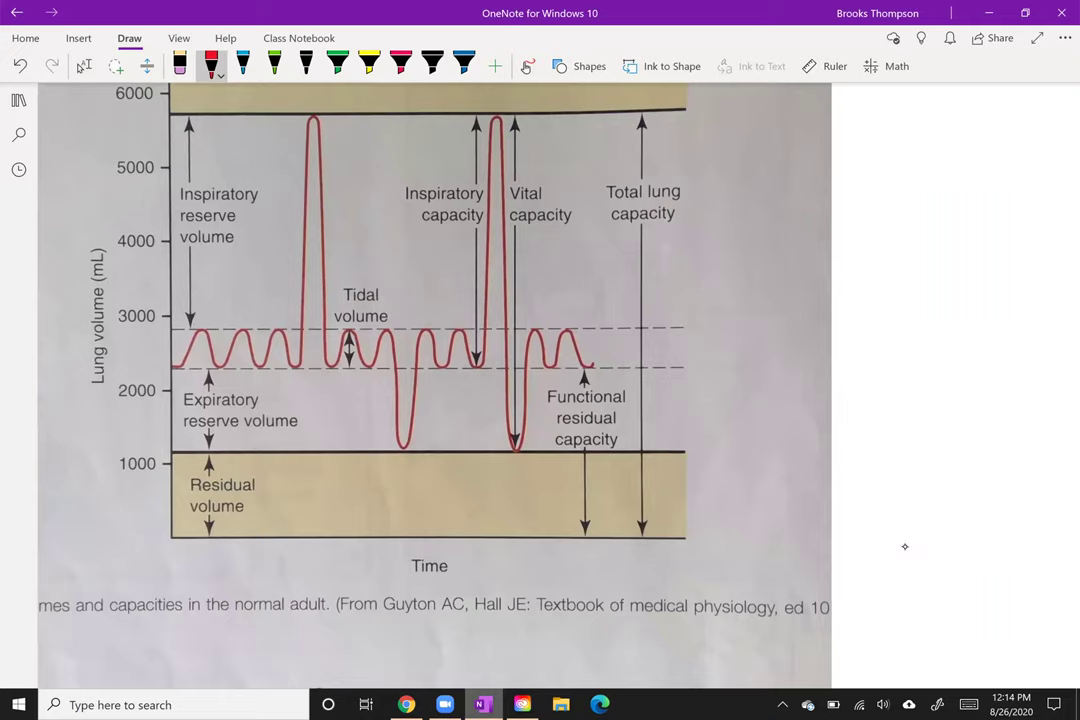
pyautogui.moveTo(376, 281)
pyautogui.mouseDown()
pyautogui.moveTo(410, 314)
pyautogui.moveTo(400, 284)
pyautogui.mouseUp()
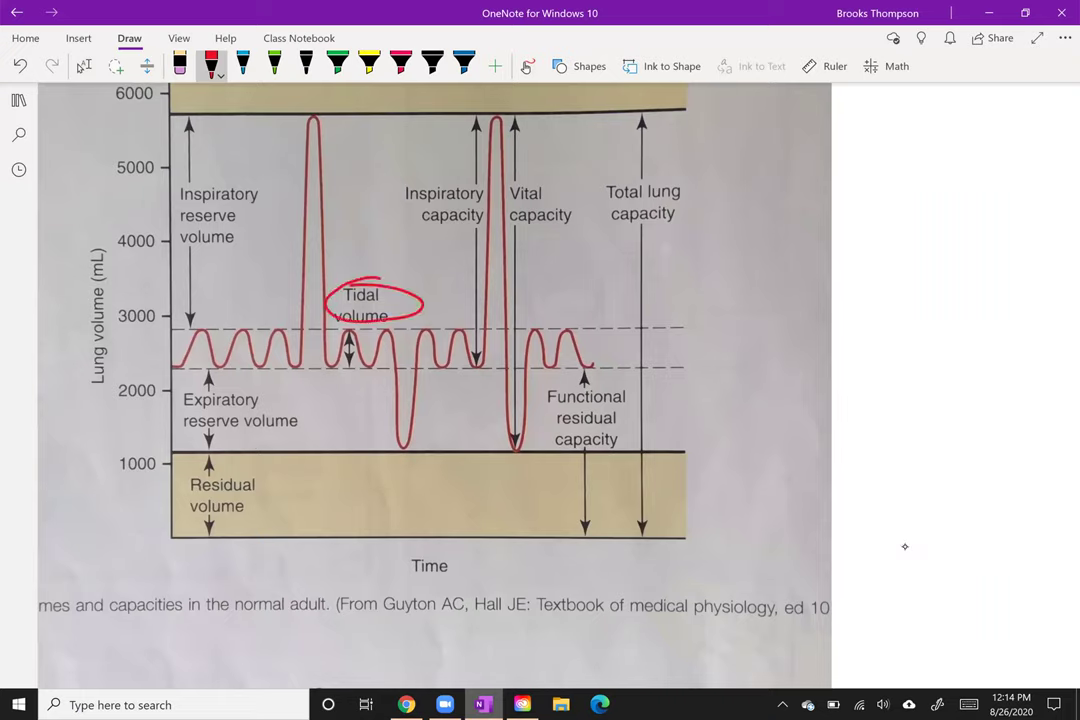
pyautogui.click(243, 66)
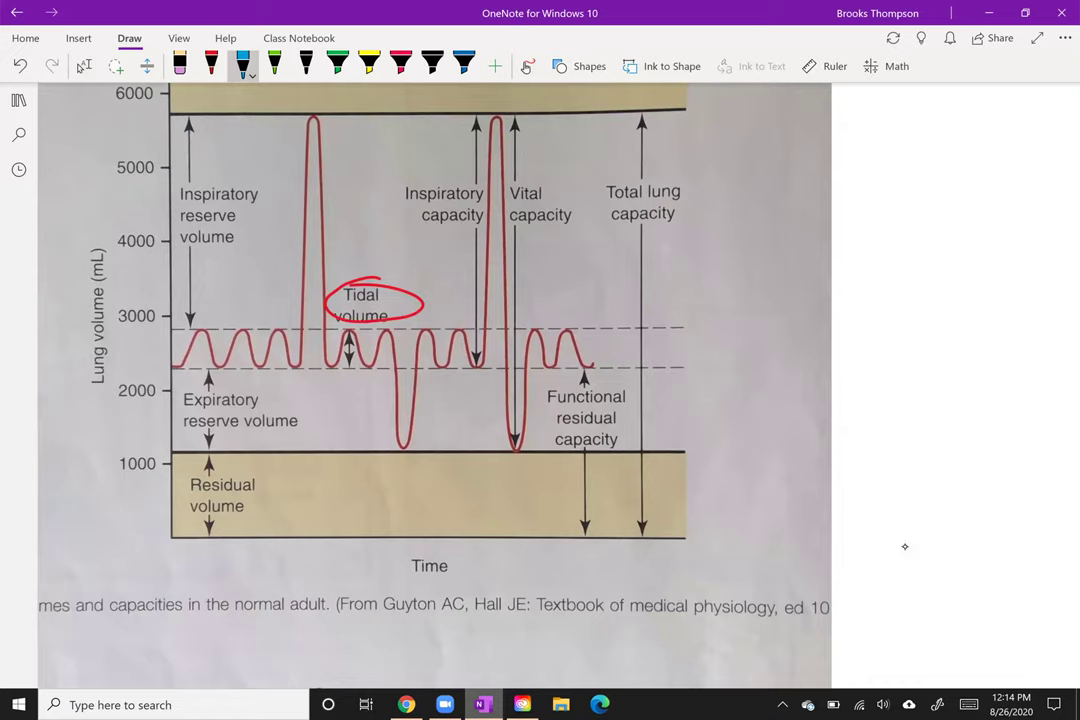
pyautogui.hotkey('ctrl', 'z')
pyautogui.moveTo(362, 281)
pyautogui.mouseDown()
pyautogui.moveTo(405, 315)
pyautogui.moveTo(360, 282)
pyautogui.mouseUp()
# Step: Trace the breathing waves, including the tall inspiratory peak and deep expiratory trough, in blue
pyautogui.moveTo(175, 368)
pyautogui.mouseDown()
pyautogui.moveTo(205, 340)
pyautogui.moveTo(215, 360)
pyautogui.moveTo(232, 340)
pyautogui.moveTo(272, 357)
pyautogui.moveTo(288, 336)
pyautogui.moveTo(294, 358)
pyautogui.moveTo(302, 340)
pyautogui.mouseUp()
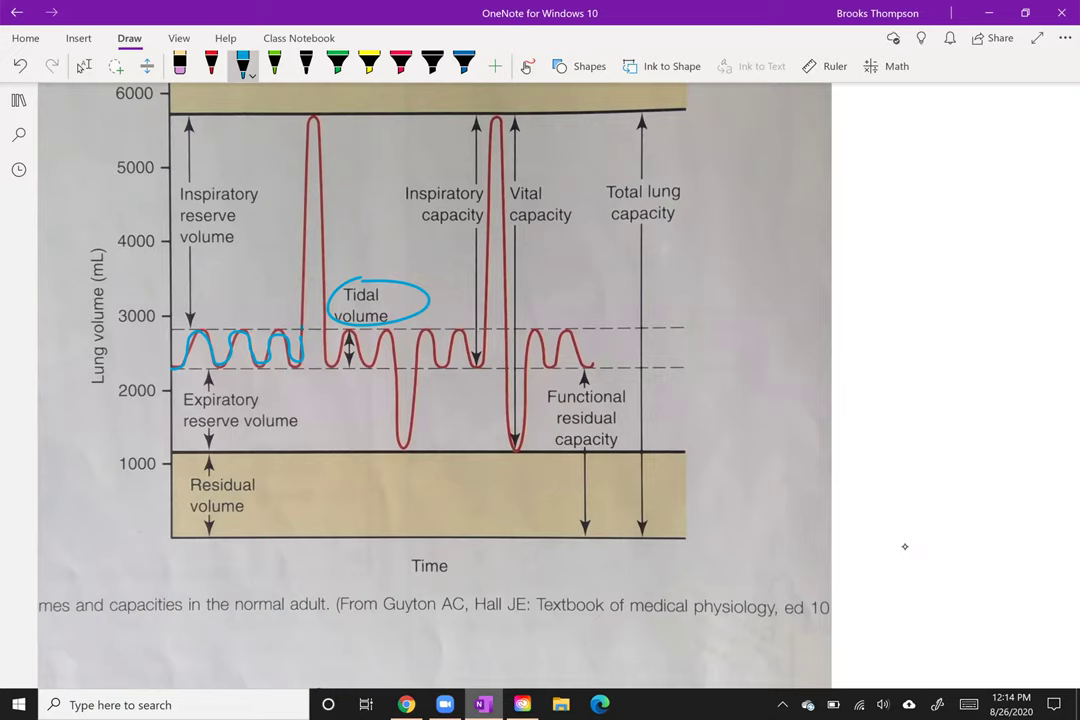
pyautogui.moveTo(302, 335)
pyautogui.mouseDown()
pyautogui.moveTo(303, 228)
pyautogui.moveTo(324, 162)
pyautogui.moveTo(330, 298)
pyautogui.mouseUp()
pyautogui.moveTo(395, 372)
pyautogui.mouseDown()
pyautogui.moveTo(411, 401)
pyautogui.moveTo(410, 368)
pyautogui.mouseUp()
# Step: Bracket Residual volume, write COPD beside it and add a wavy upward arrow
pyautogui.moveTo(258, 463)
pyautogui.mouseDown()
pyautogui.moveTo(285, 462)
pyautogui.moveTo(262, 520)
pyautogui.mouseUp()
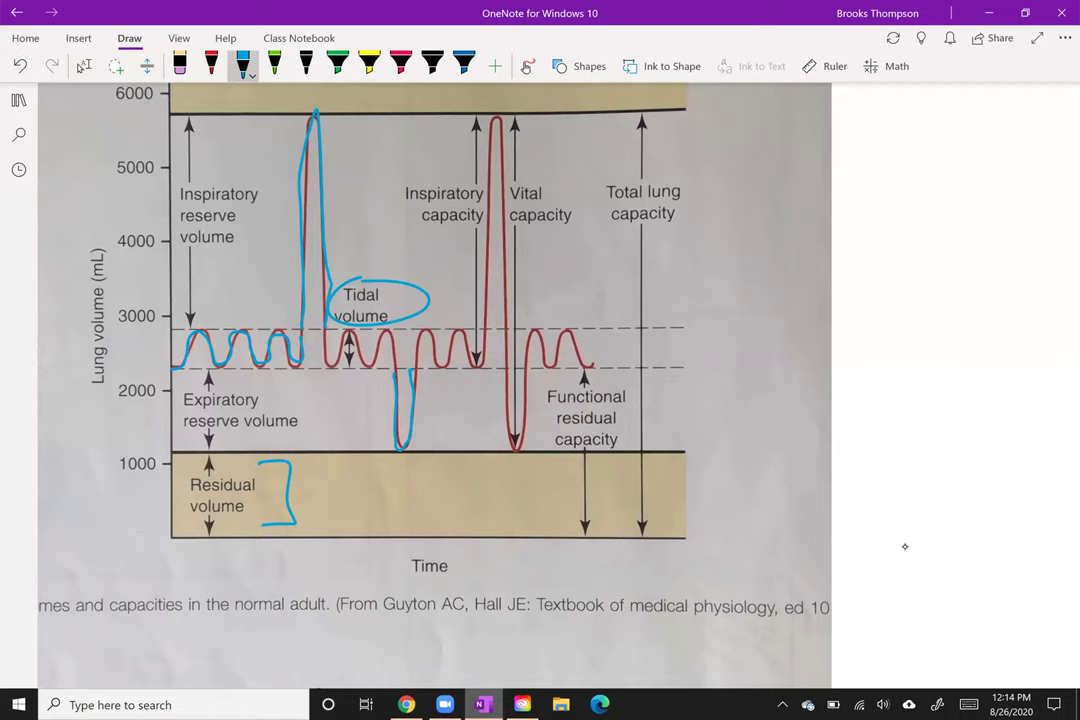
pyautogui.moveTo(338, 482)
pyautogui.mouseDown()
pyautogui.moveTo(318, 484)
pyautogui.moveTo(338, 508)
pyautogui.moveTo(376, 481)
pyautogui.mouseUp()
pyautogui.moveTo(430, 480)
pyautogui.mouseDown()
pyautogui.moveTo(431, 510)
pyautogui.moveTo(432, 496)
pyautogui.moveTo(466, 508)
pyautogui.mouseUp()
pyautogui.moveTo(466, 478); pyautogui.dragTo(467, 506)
pyautogui.moveTo(461, 450)
pyautogui.mouseDown()
pyautogui.moveTo(457, 404)
pyautogui.moveTo(472, 417)
pyautogui.mouseUp()
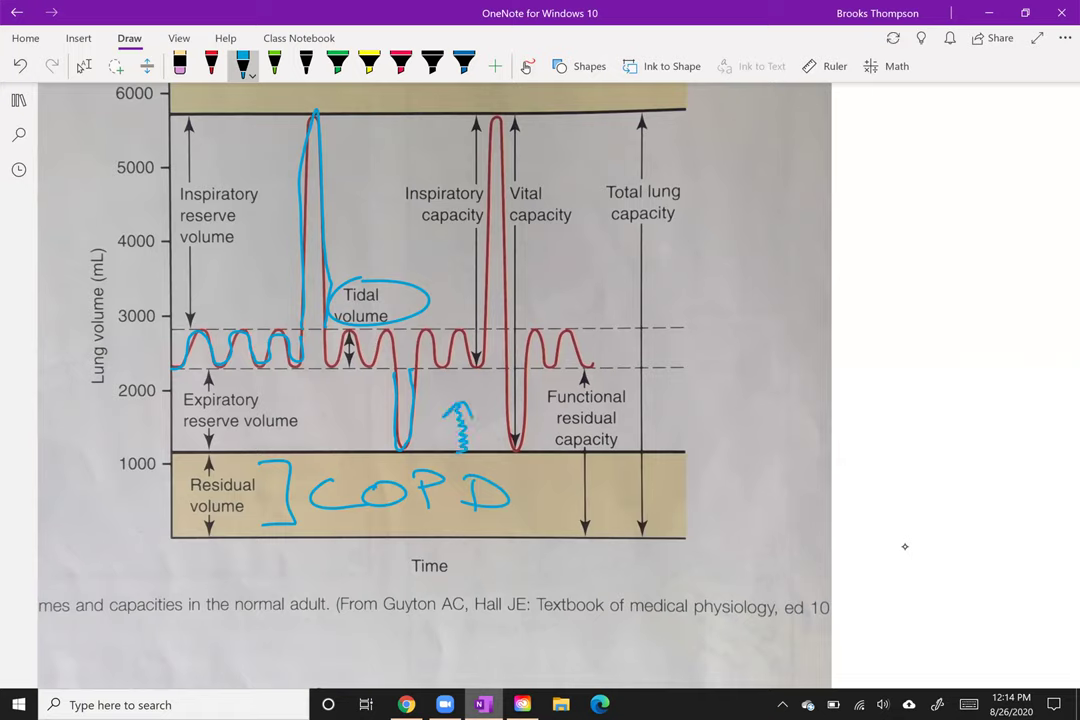
# Step: Zoom in on the Muscles notes and highlight 75% of inhalation, C3-C5 and (more in CardioPulm) in yellow
pyautogui.hotkey('ctrl', '-')
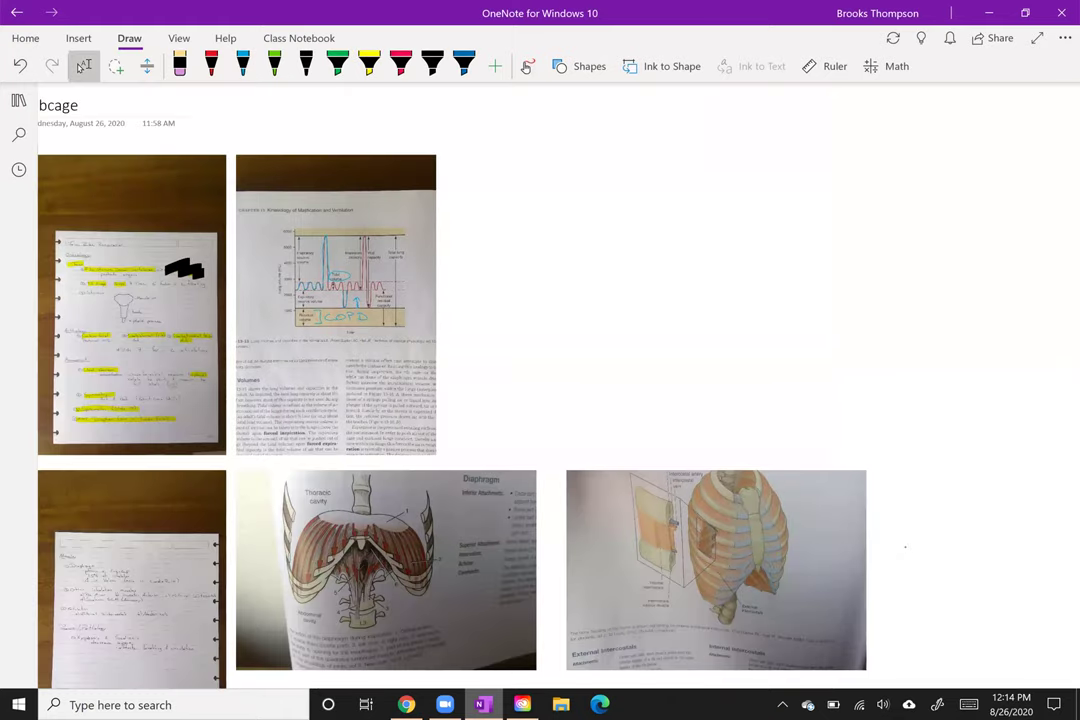
pyautogui.scroll(-3, 905, 547)
pyautogui.hotkey('ctrl', '+')
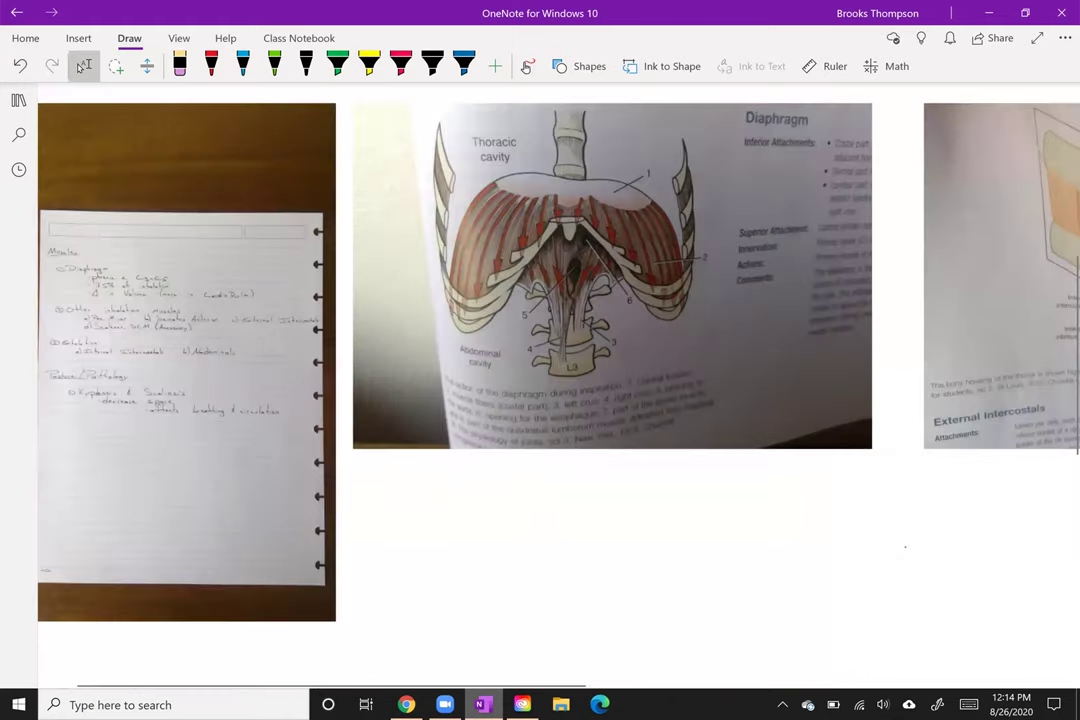
pyautogui.hotkey('ctrl', '+')
pyautogui.hotkey('ctrl', '+')
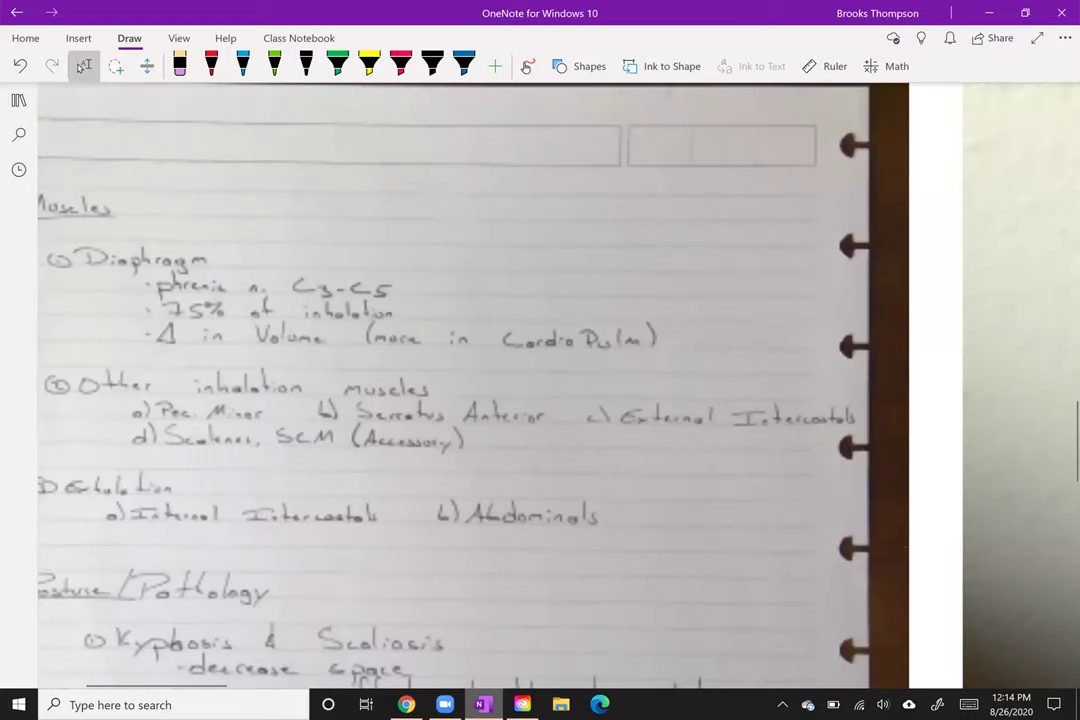
pyautogui.click(369, 66)
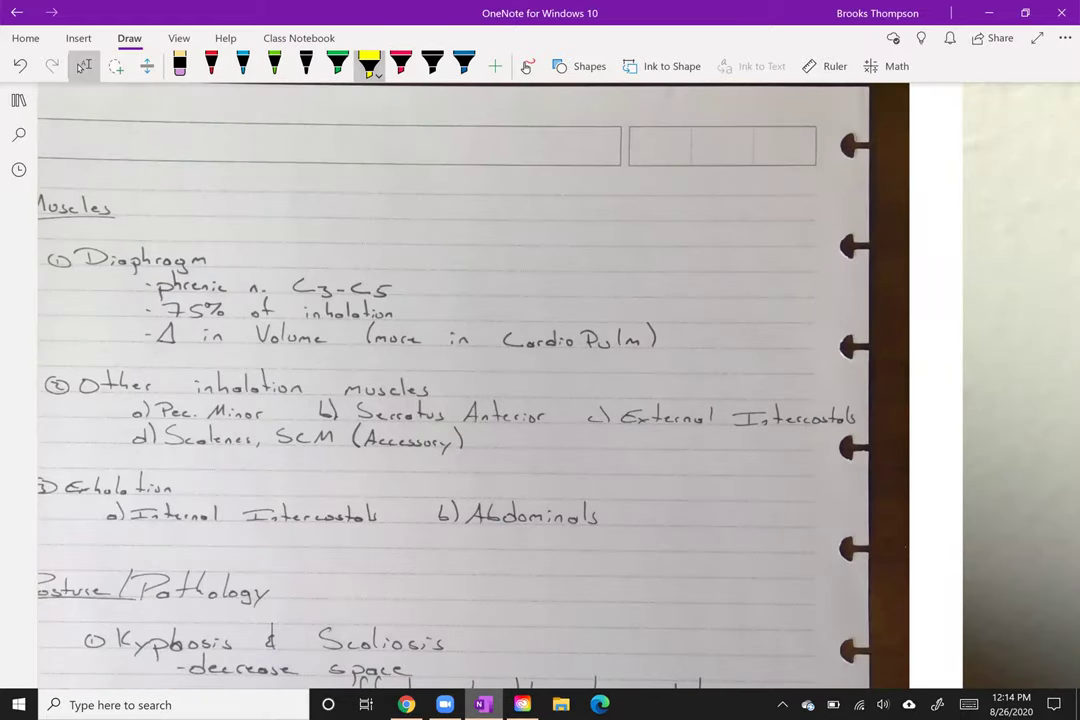
pyautogui.moveTo(151, 309); pyautogui.dragTo(218, 309)
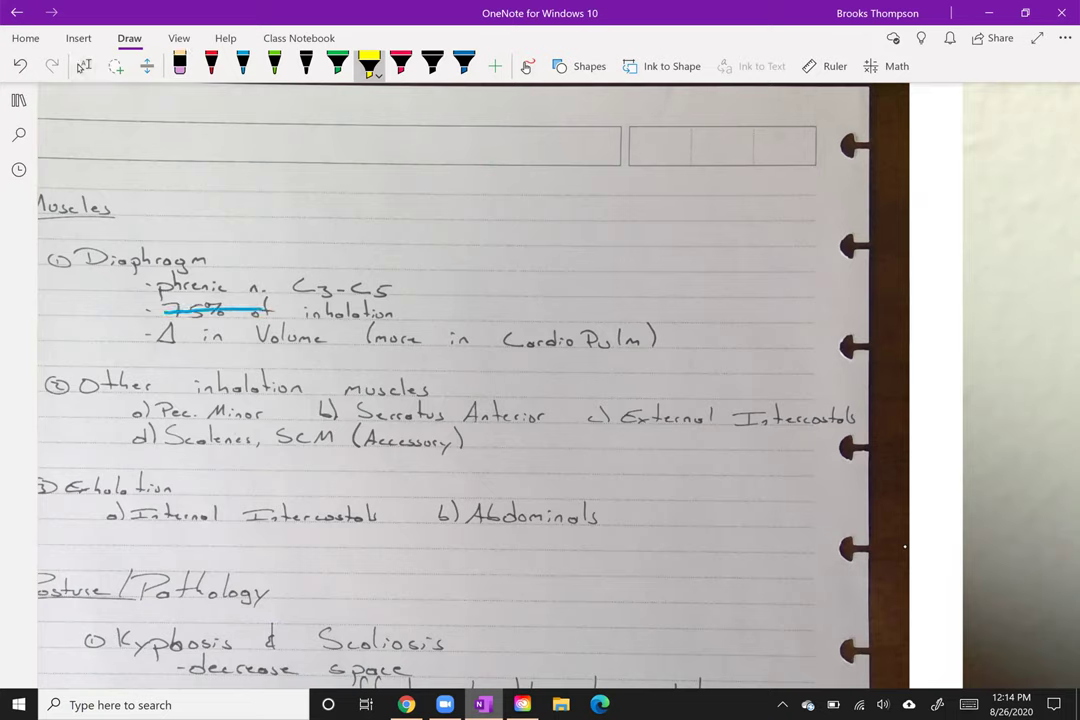
pyautogui.hotkey('ctrl', 'z')
pyautogui.click(369, 66)
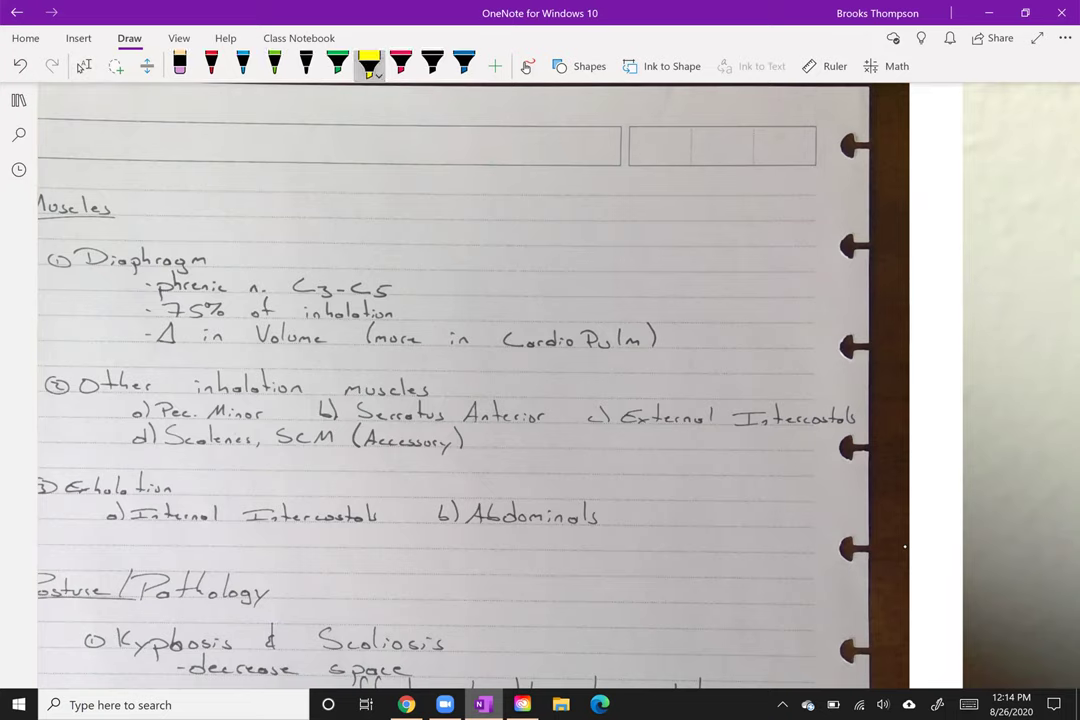
pyautogui.moveTo(158, 311); pyautogui.dragTo(394, 311)
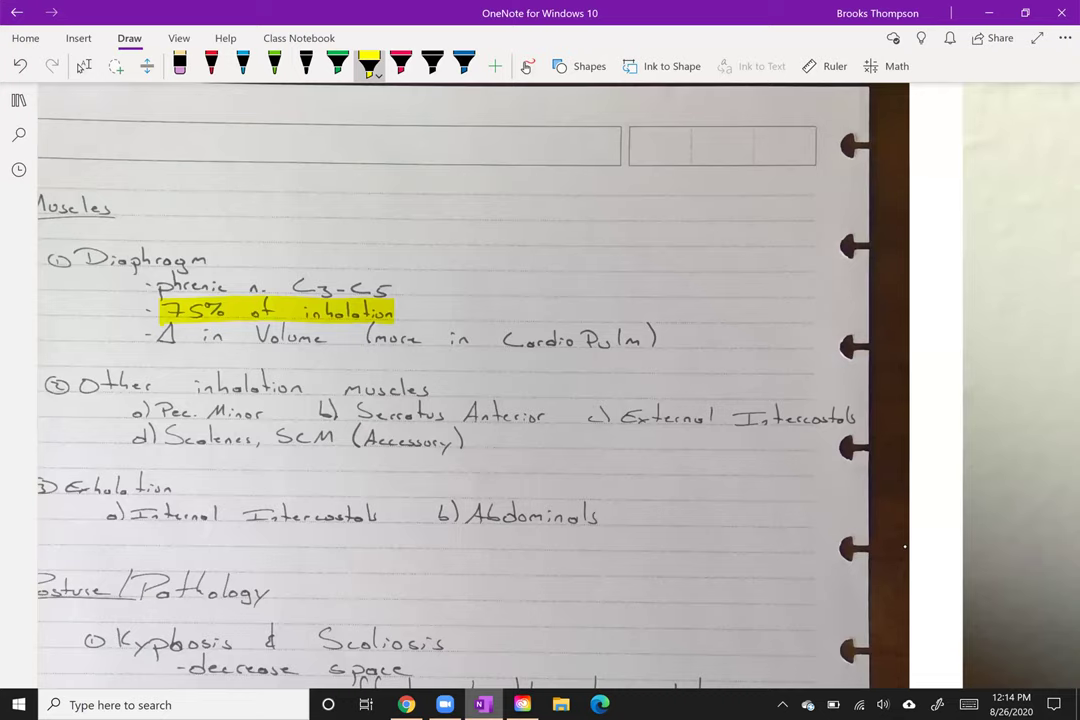
pyautogui.moveTo(288, 288); pyautogui.dragTo(392, 288)
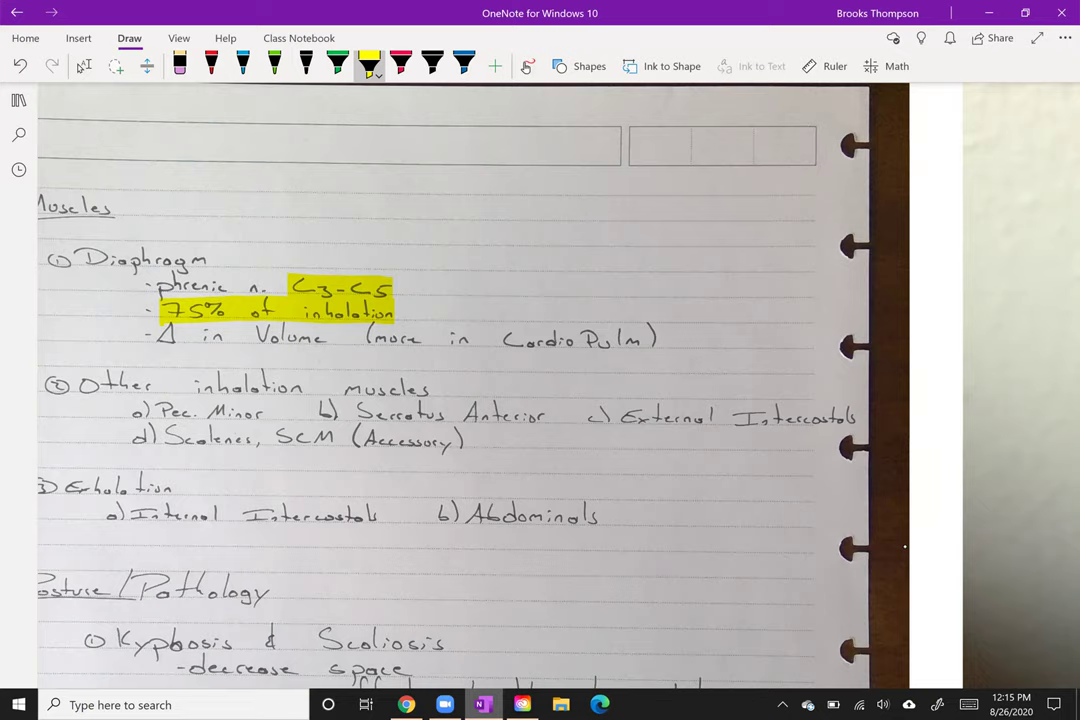
pyautogui.moveTo(372, 339); pyautogui.dragTo(665, 339)
# Step: In blue ink, trace the diaphragm dome, draw a line down to L3, and write V↑ P↓ beside an arc
pyautogui.click(84, 65)
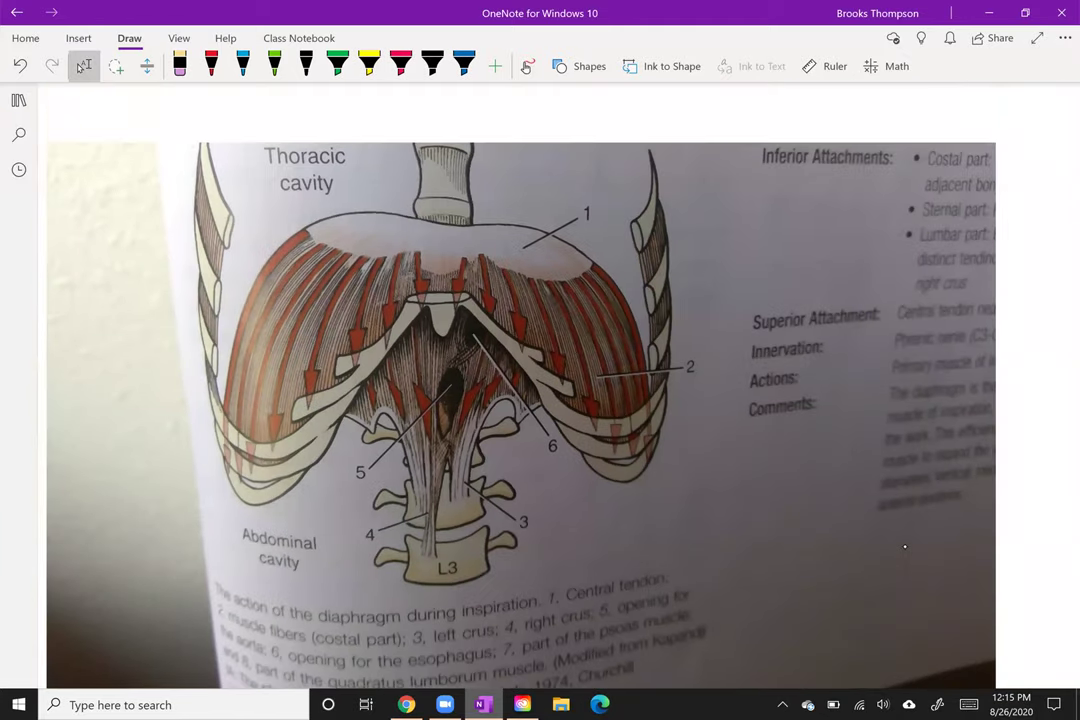
pyautogui.click(243, 65)
pyautogui.moveTo(224, 450)
pyautogui.mouseDown()
pyautogui.moveTo(232, 335)
pyautogui.moveTo(269, 232)
pyautogui.moveTo(340, 213)
pyautogui.moveTo(412, 212)
pyautogui.moveTo(612, 275)
pyautogui.moveTo(640, 315)
pyautogui.moveTo(652, 412)
pyautogui.mouseUp()
pyautogui.moveTo(445, 226); pyautogui.dragTo(437, 548)
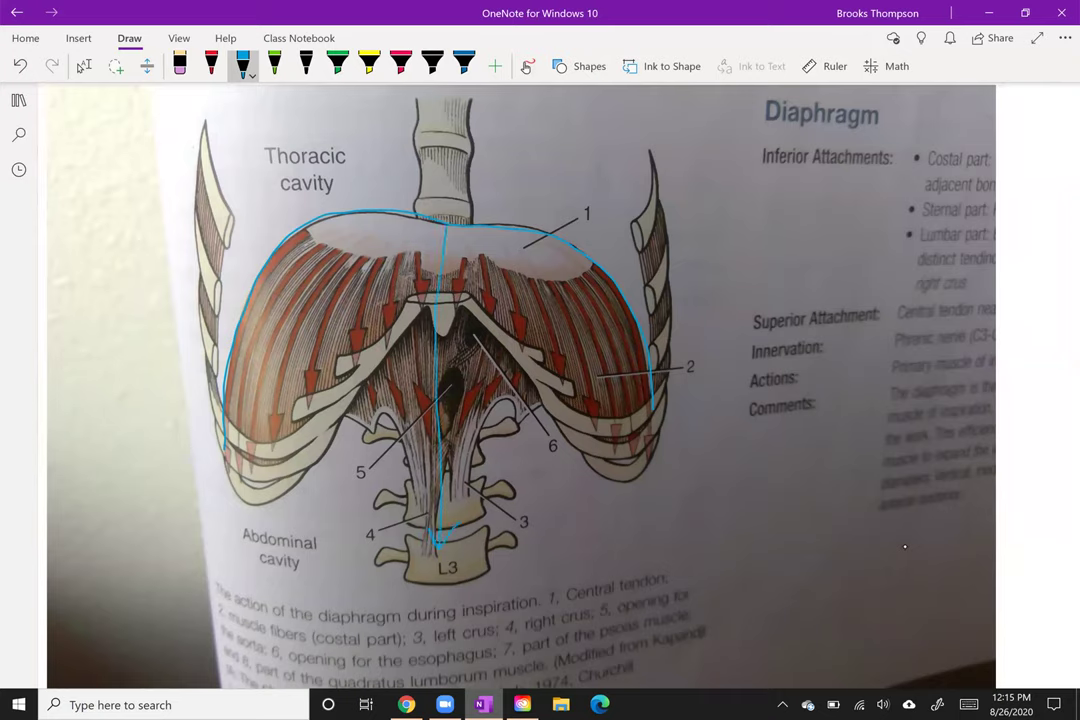
pyautogui.moveTo(672, 474); pyautogui.dragTo(772, 460)
pyautogui.moveTo(690, 531); pyautogui.dragTo(729, 535)
pyautogui.moveTo(798, 548)
pyautogui.mouseDown()
pyautogui.moveTo(806, 530)
pyautogui.moveTo(848, 538)
pyautogui.mouseUp()
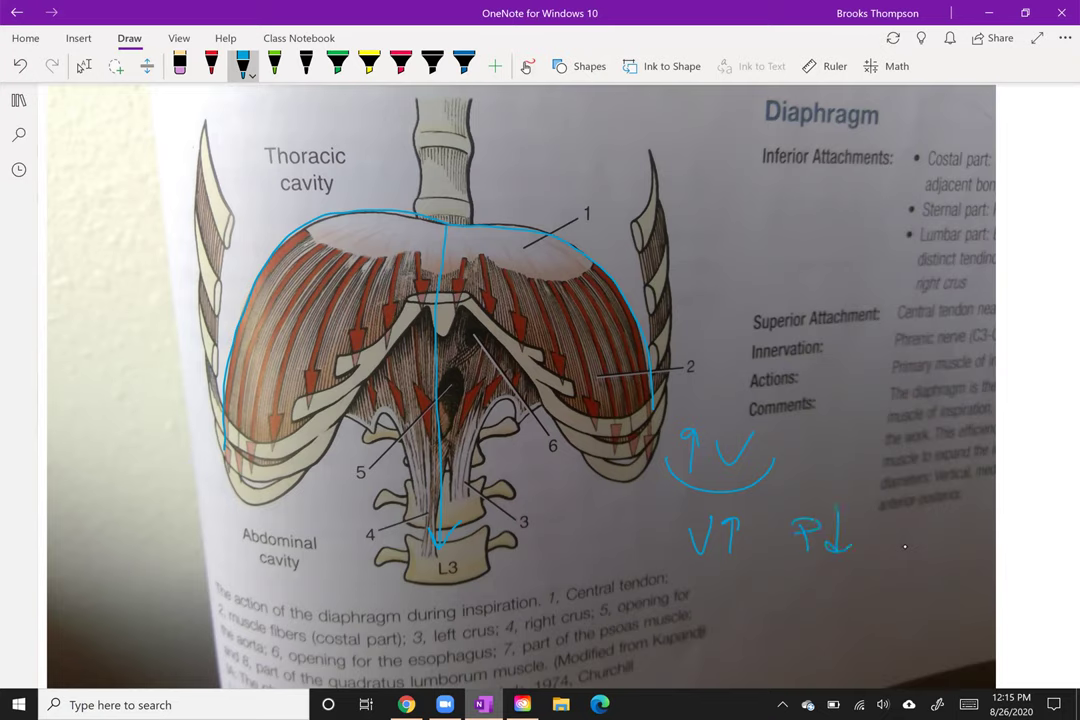
# Step: Circle Thoracic cavity, write High→Low above the image and add arrows toward the diaphragm and trachea
pyautogui.moveTo(336, 140)
pyautogui.mouseDown()
pyautogui.moveTo(300, 134)
pyautogui.moveTo(338, 142)
pyautogui.mouseUp()
pyautogui.moveTo(503, 140)
pyautogui.mouseDown()
pyautogui.moveTo(505, 192)
pyautogui.moveTo(527, 182)
pyautogui.mouseUp()
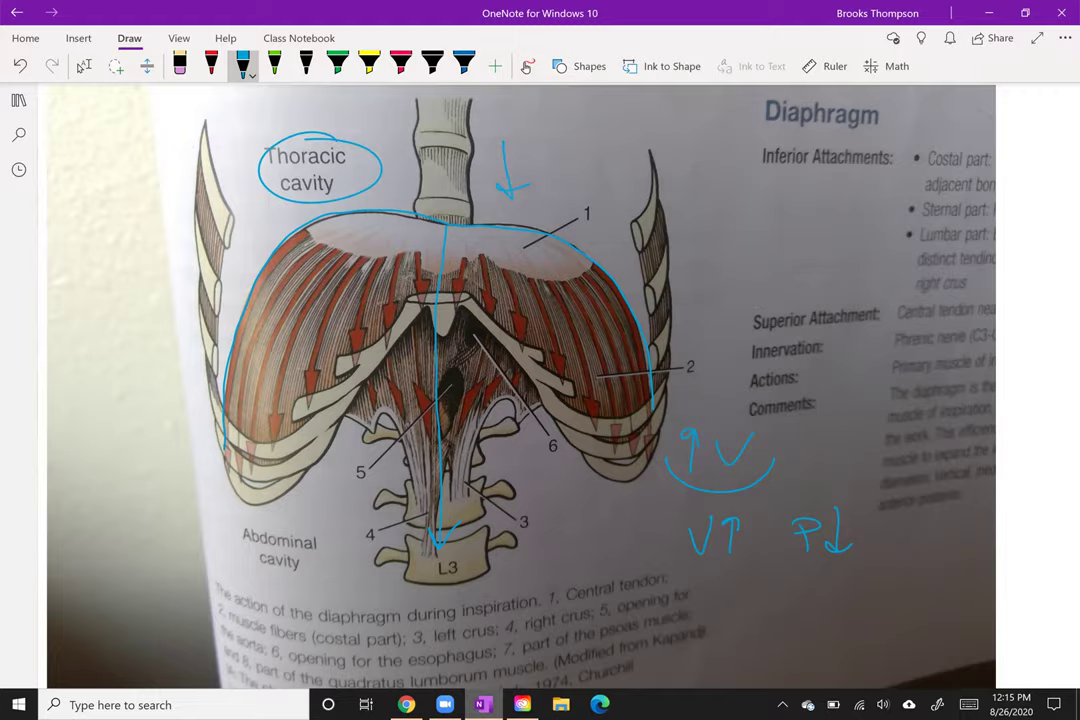
pyautogui.scroll(3, 520, 400)
pyautogui.click(243, 66)
pyautogui.moveTo(500, 170); pyautogui.dragTo(500, 197)
pyautogui.moveTo(513, 170)
pyautogui.mouseDown()
pyautogui.moveTo(513, 197)
pyautogui.moveTo(514, 184)
pyautogui.mouseUp()
pyautogui.click(524, 175)
pyautogui.moveTo(523, 184)
pyautogui.mouseDown()
pyautogui.moveTo(533, 207)
pyautogui.moveTo(617, 186)
pyautogui.mouseUp()
pyautogui.moveTo(626, 166); pyautogui.dragTo(641, 186)
pyautogui.moveTo(656, 176); pyautogui.dragTo(697, 170)
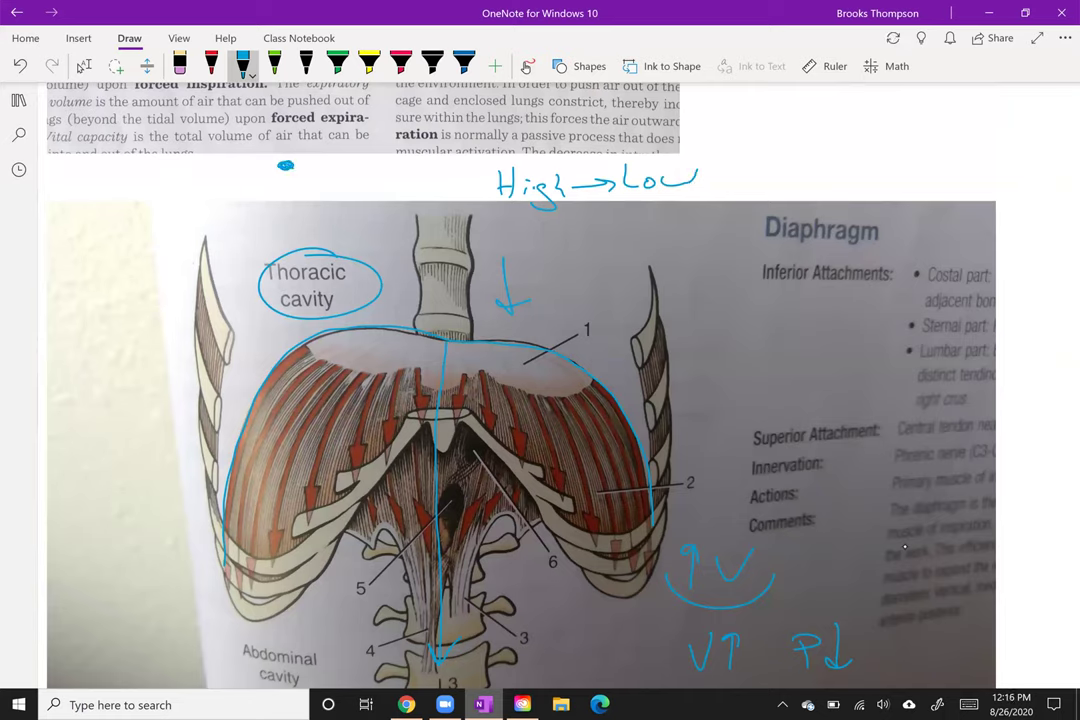
pyautogui.moveTo(288, 168)
pyautogui.mouseDown()
pyautogui.moveTo(413, 186)
pyautogui.moveTo(450, 305)
pyautogui.mouseUp()
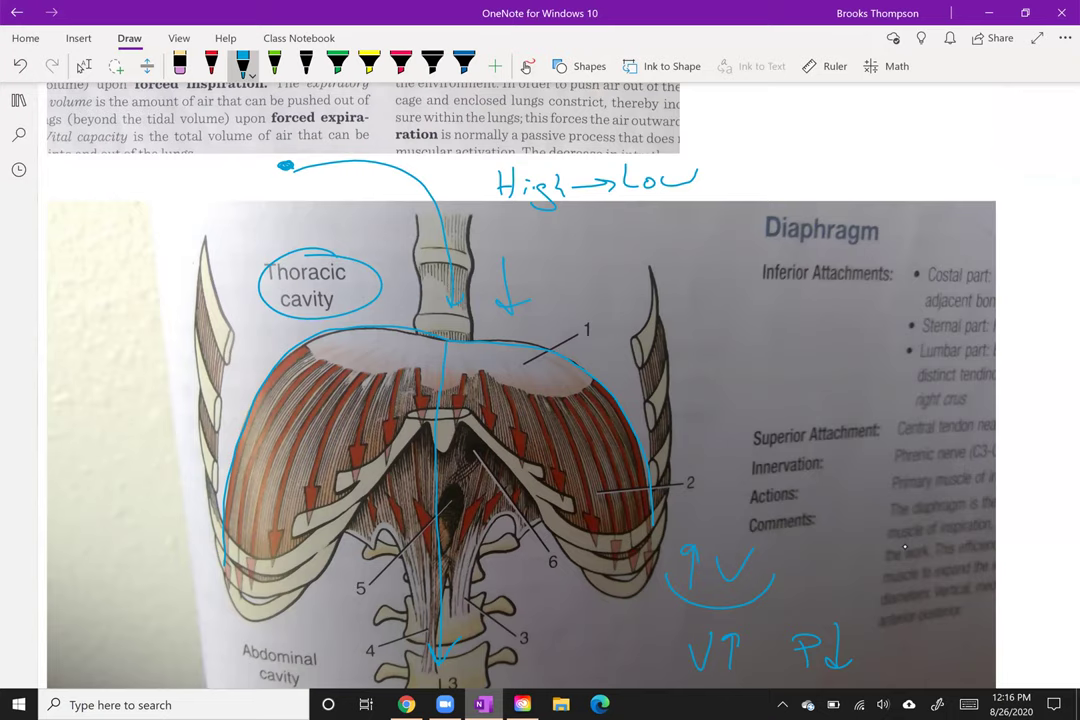
# Step: Zoom out to review the whole page, then return to the handwritten Muscles notes with the yellow highlighter
pyautogui.scroll(-5, 905, 546)
pyautogui.hscroll(1, 905, 546)
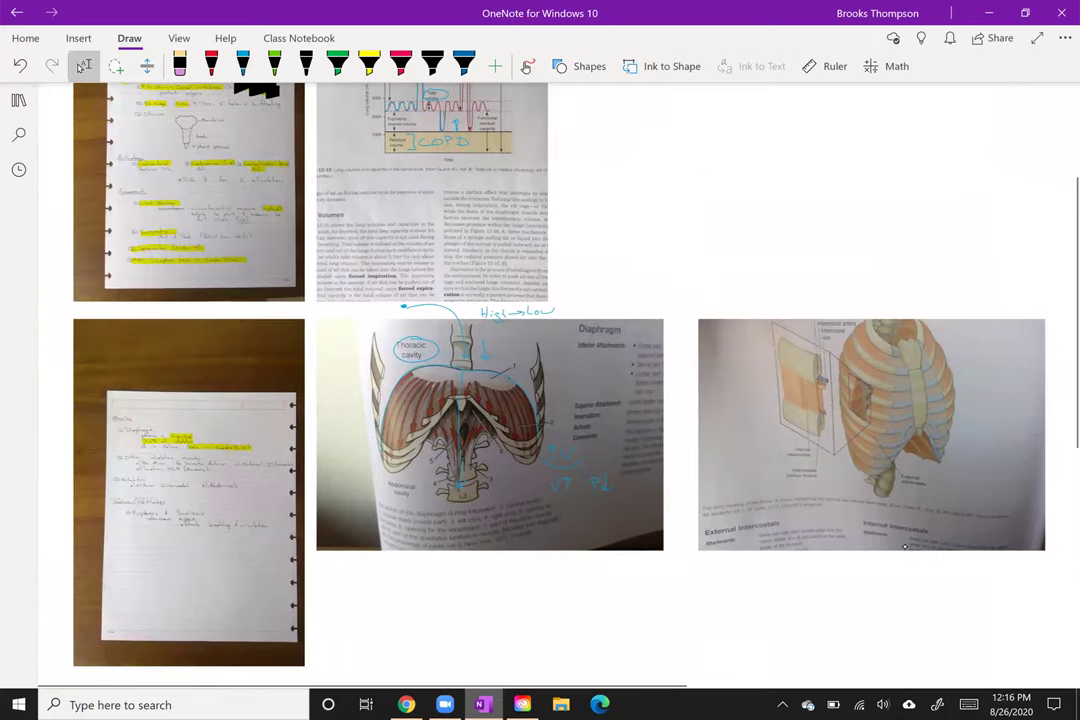
pyautogui.scroll(5, 905, 546)
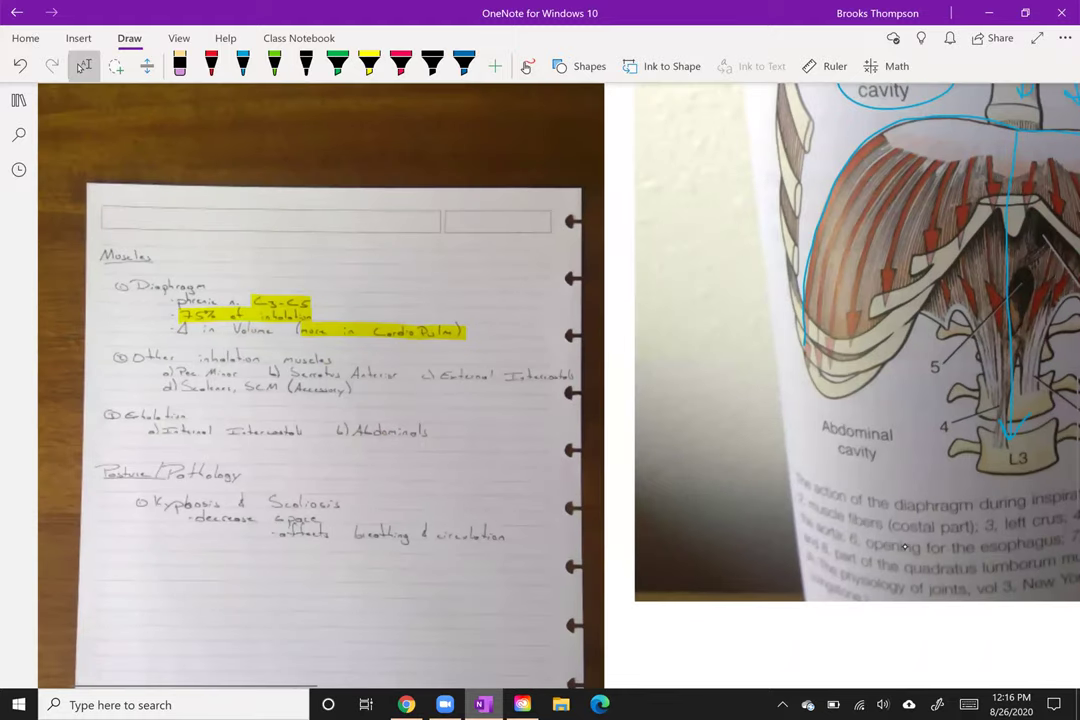
pyautogui.scroll(2, 905, 546)
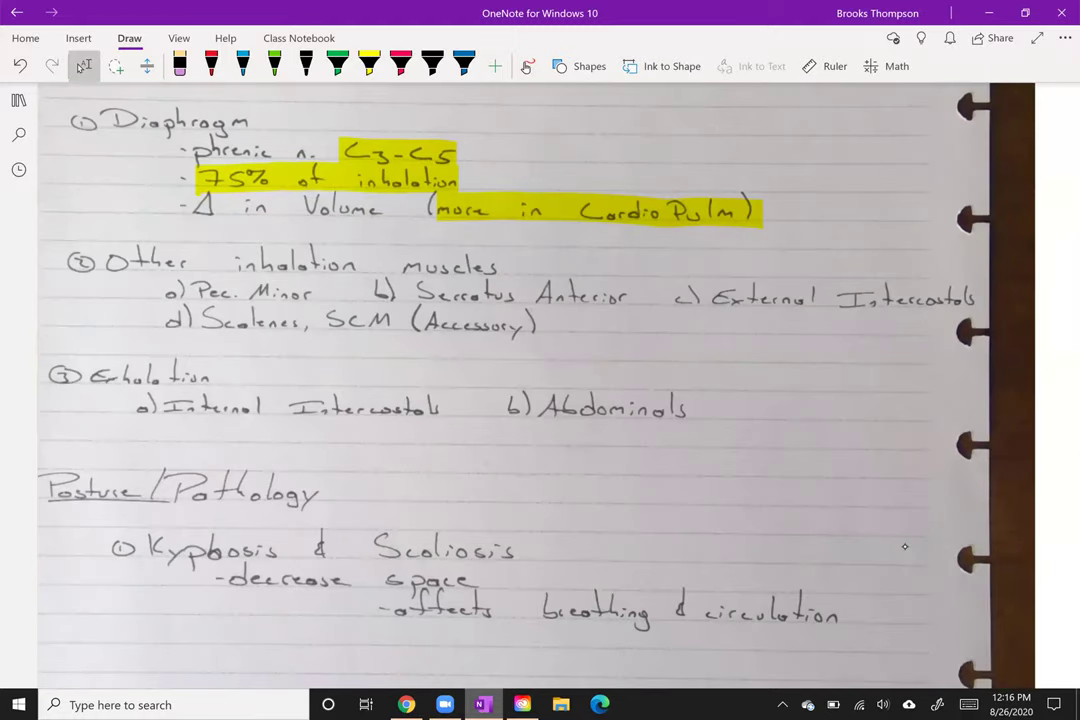
pyautogui.click(369, 65)
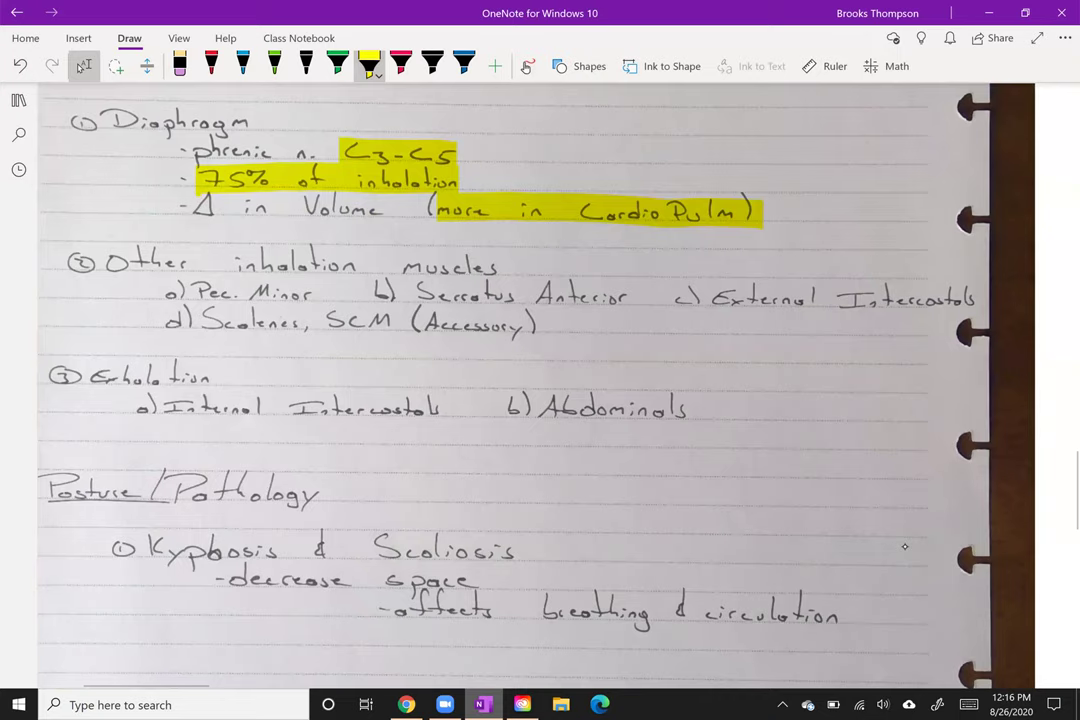
# Step: Highlight Pec. Minor, Serratus Anterior, External Intercostals, Scalenes and SCM in yellow
pyautogui.click(369, 65)
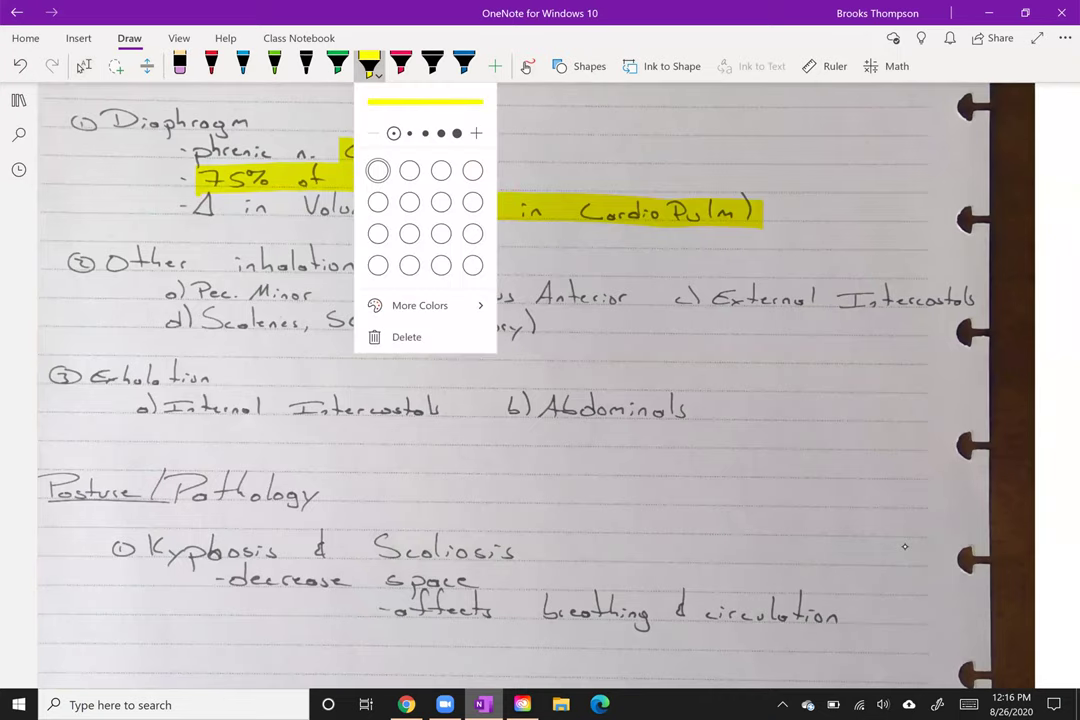
pyautogui.moveTo(192, 290); pyautogui.dragTo(316, 290)
pyautogui.moveTo(420, 291); pyautogui.dragTo(630, 293)
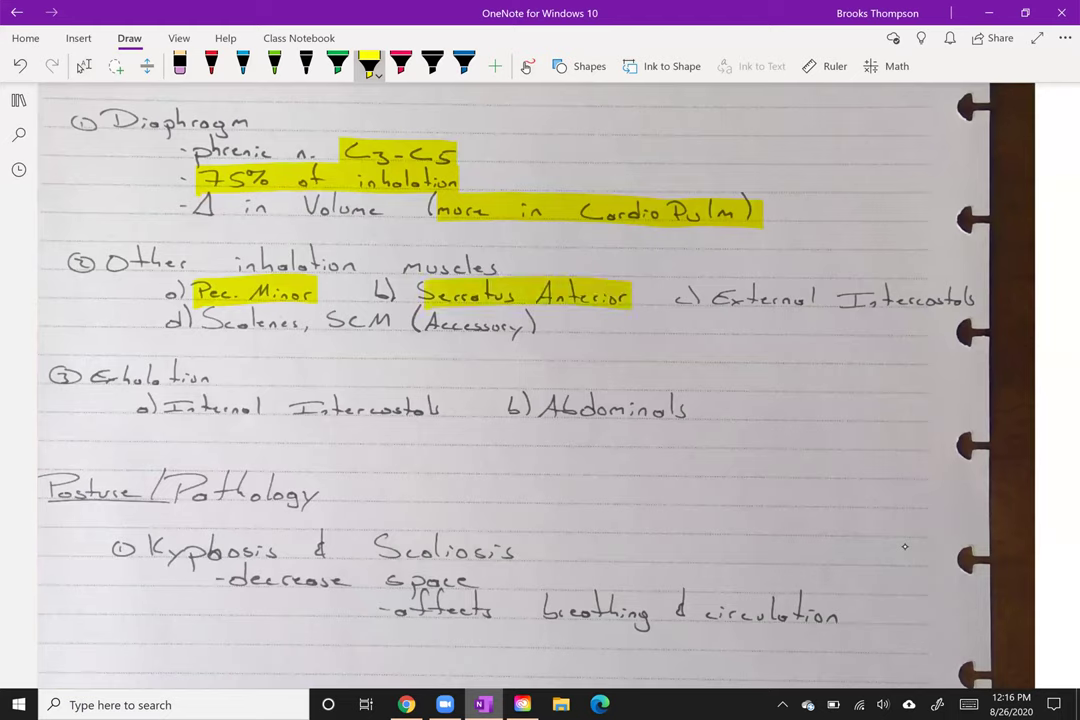
pyautogui.moveTo(712, 298); pyautogui.dragTo(985, 298)
pyautogui.moveTo(200, 323); pyautogui.dragTo(566, 325)
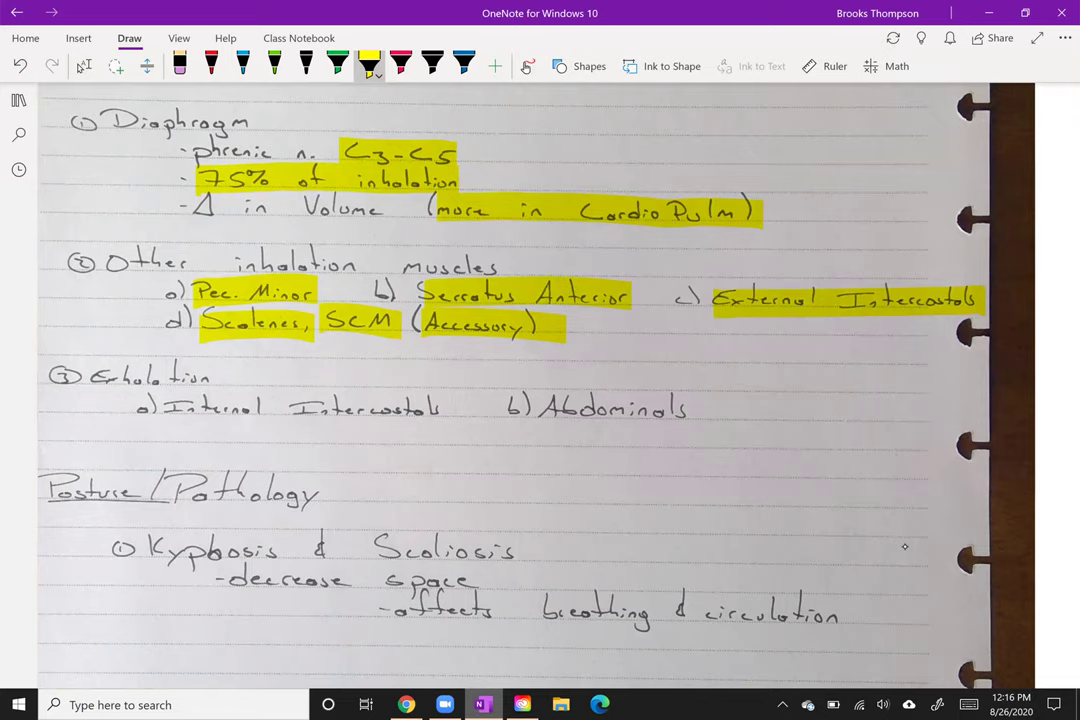
# Step: Mark the intercostal muscle in the ribcage image with a red upward arrow, undoing a stray zigzag first
pyautogui.click(211, 64)
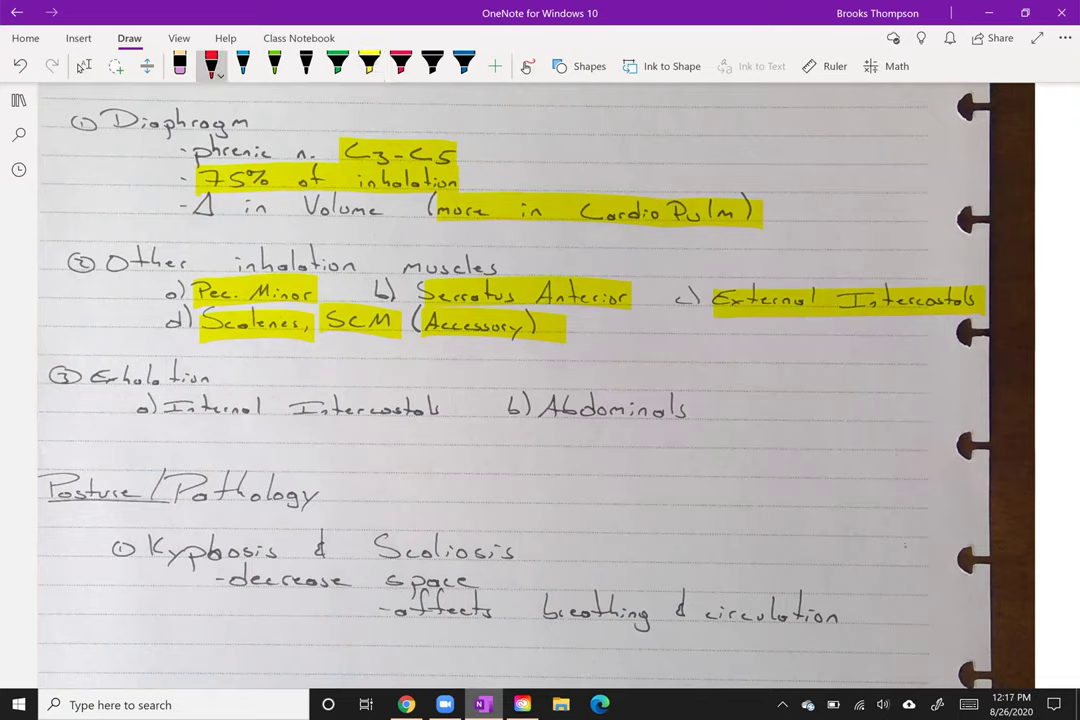
pyautogui.click(84, 65)
pyautogui.hscroll(10, 470, 340)
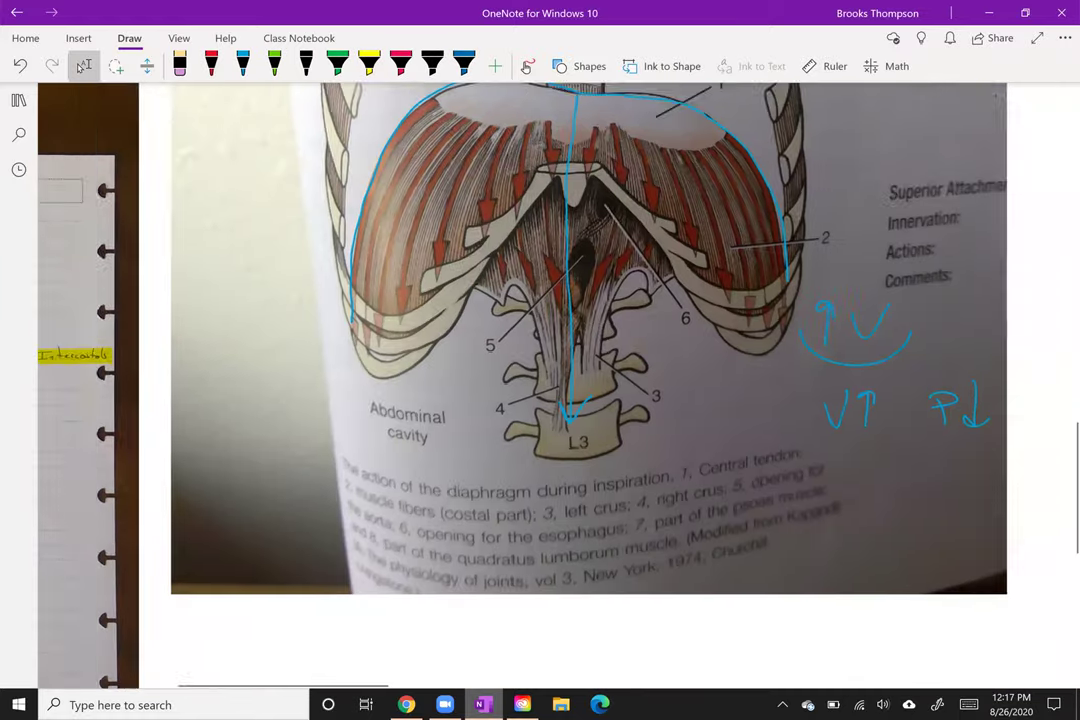
pyautogui.hscroll(10, 905, 547)
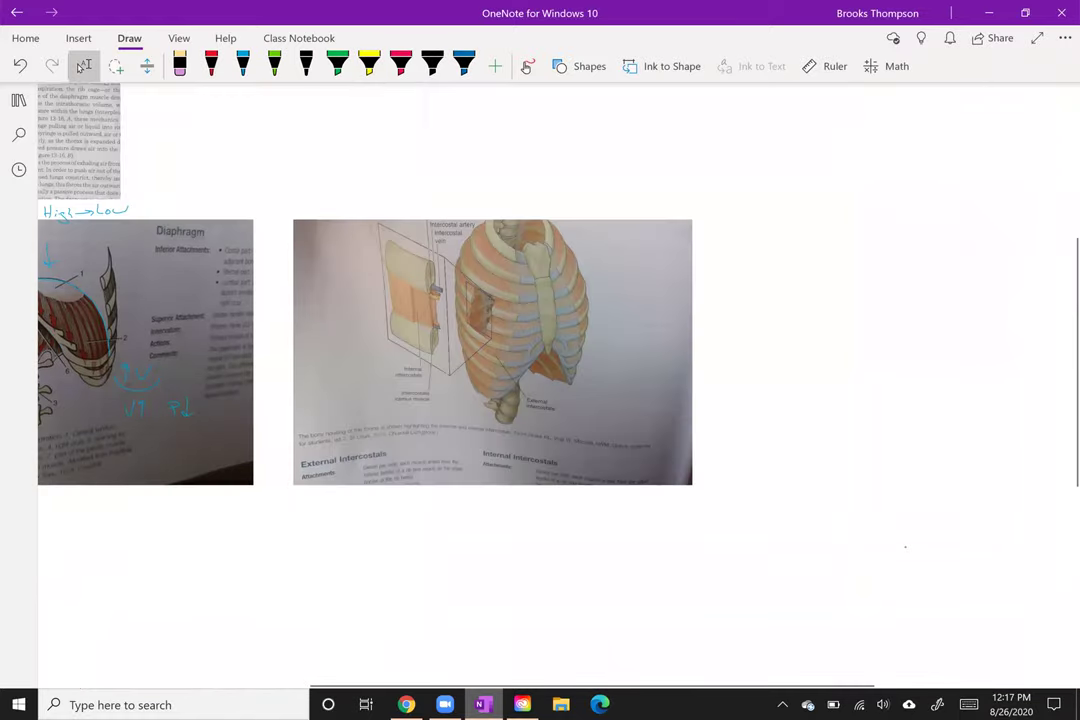
pyautogui.scroll(3, 397, 281)
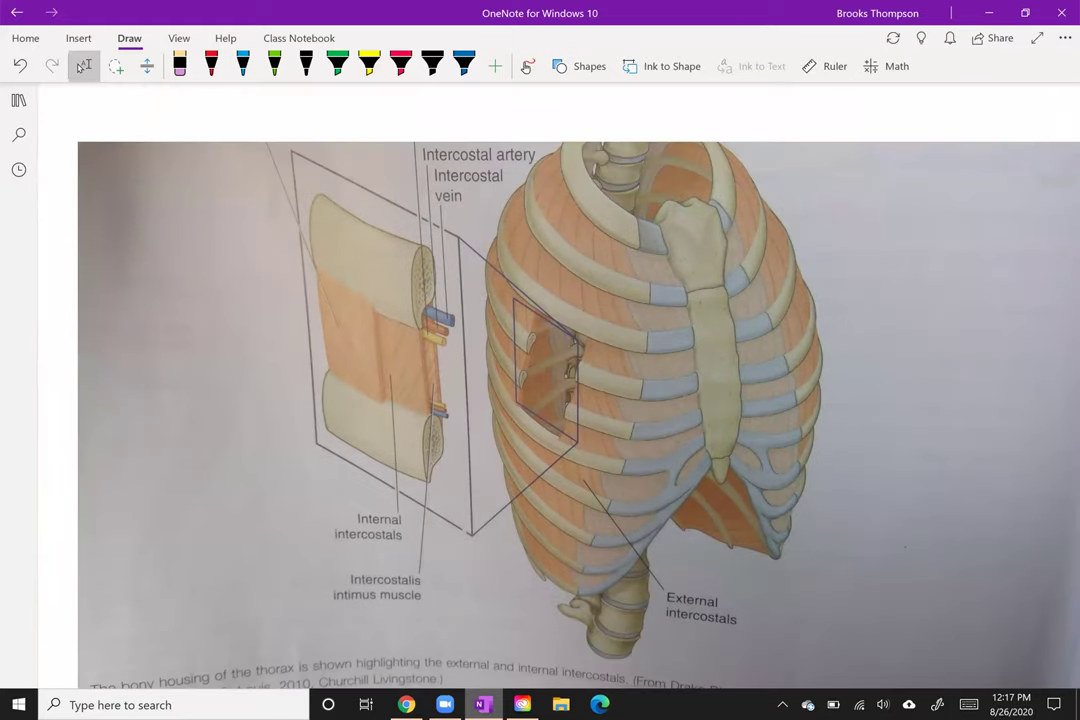
pyautogui.click(211, 63)
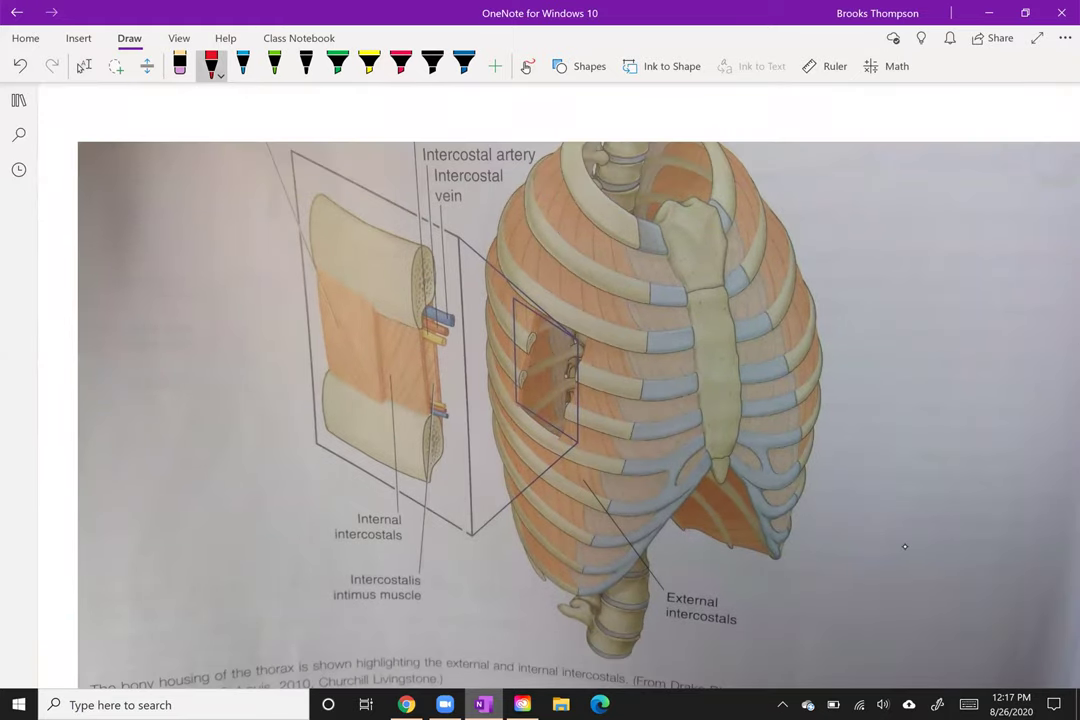
pyautogui.moveTo(372, 315)
pyautogui.mouseDown()
pyautogui.moveTo(366, 386)
pyautogui.moveTo(348, 384)
pyautogui.moveTo(326, 305)
pyautogui.mouseUp()
pyautogui.hotkey('ctrl', 'z')
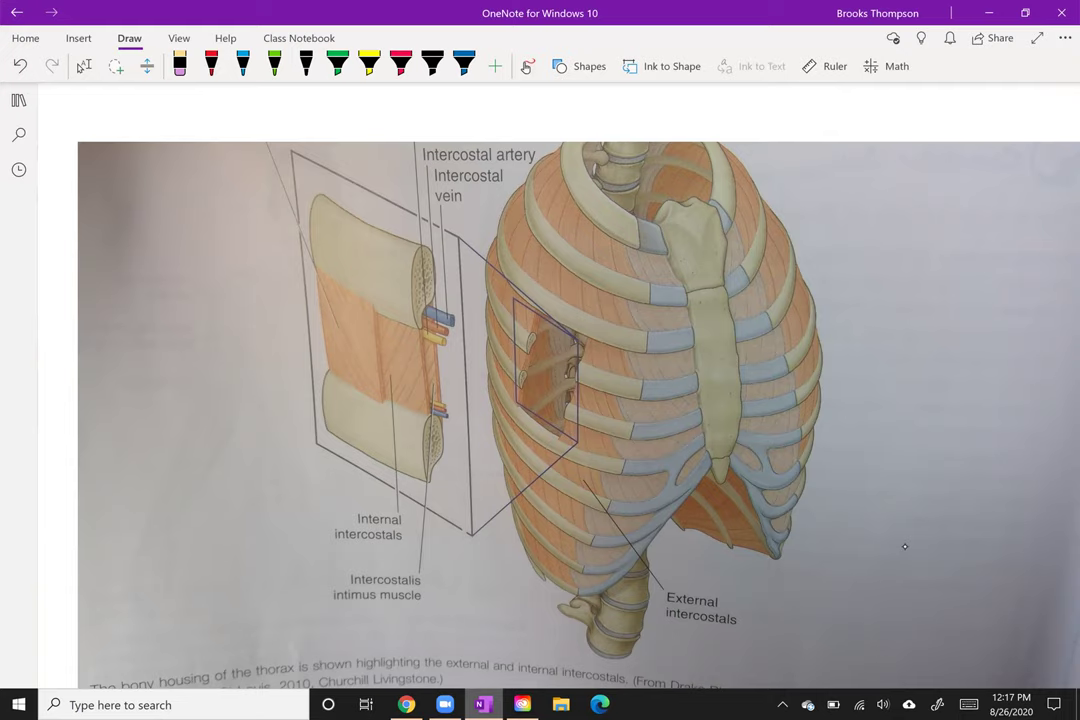
pyautogui.click(211, 64)
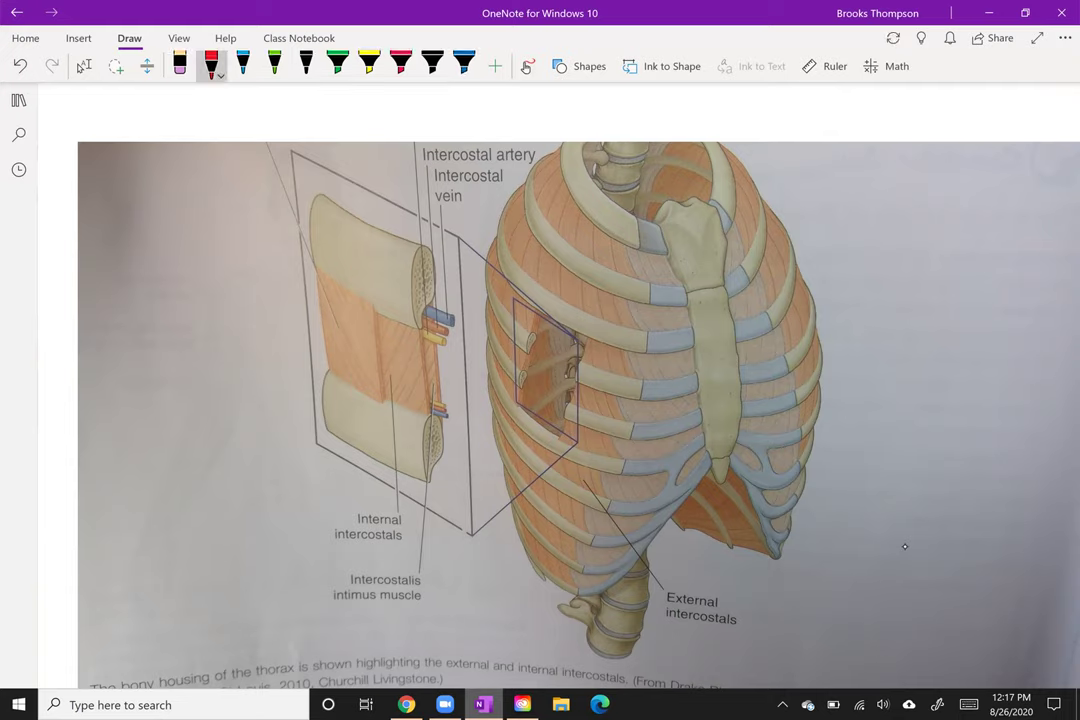
pyautogui.moveTo(357, 395)
pyautogui.mouseDown()
pyautogui.moveTo(350, 313)
pyautogui.moveTo(355, 324)
pyautogui.mouseUp()
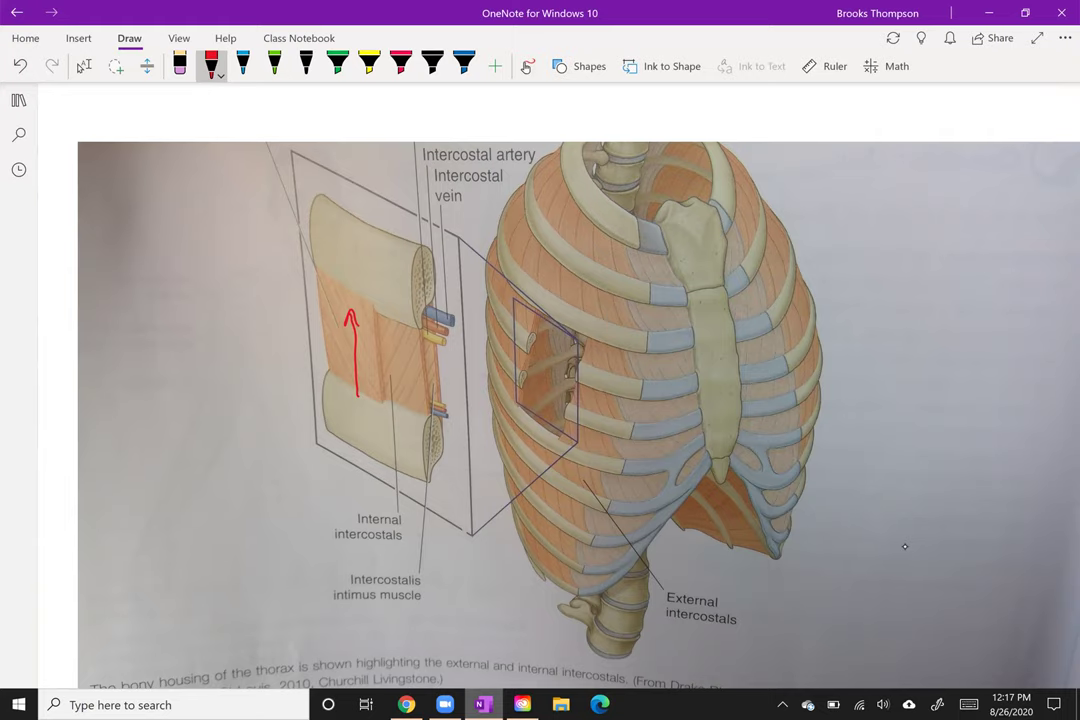
pyautogui.keyDown('ctrl'); pyautogui.scroll(-5, 904, 546); pyautogui.keyUp('ctrl')
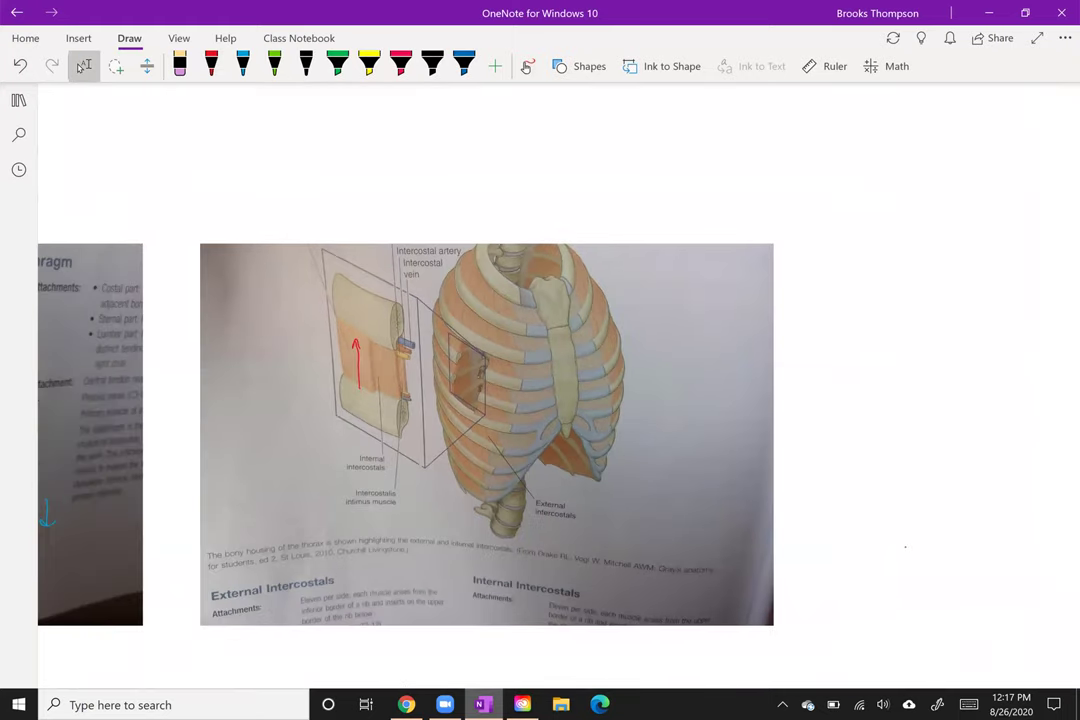
# Step: Highlight 'b) Abdominals' and 'a) Internal Intercostals' in the Exhalation notes in yellow
pyautogui.hscroll(-15, 905, 547)
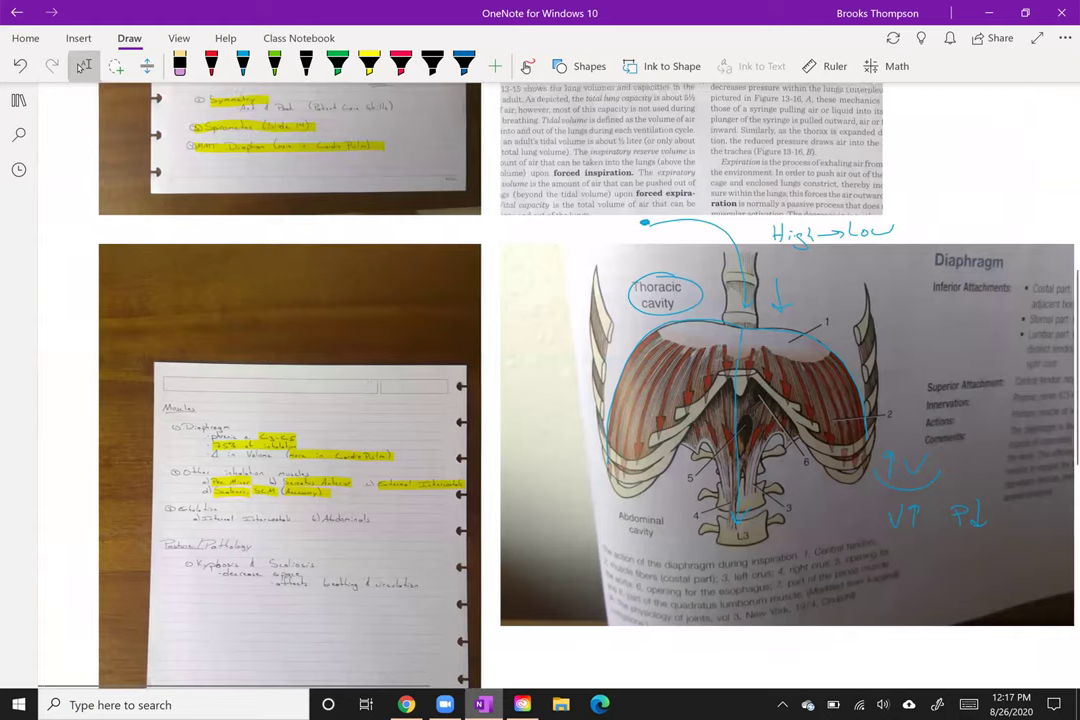
pyautogui.scroll(-3, 200, 380)
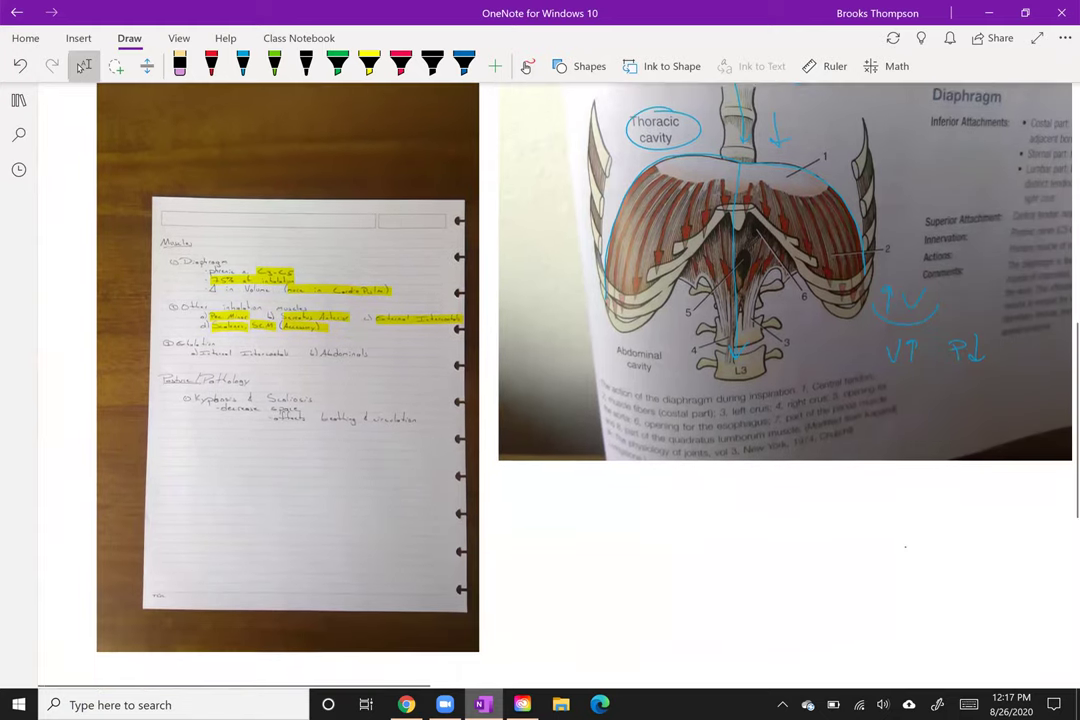
pyautogui.keyDown('ctrl'); pyautogui.scroll(5, 200, 380); pyautogui.keyUp('ctrl')
pyautogui.keyDown('ctrl'); pyautogui.scroll(1, 250, 330); pyautogui.keyUp('ctrl')
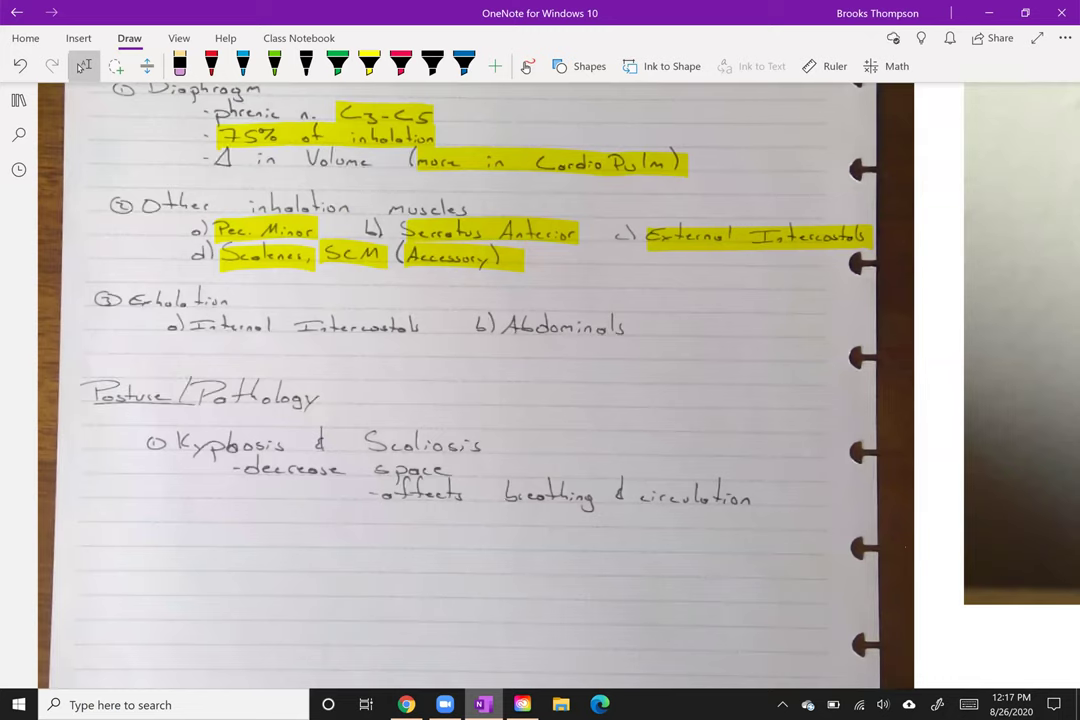
pyautogui.click(369, 65)
pyautogui.moveTo(478, 327); pyautogui.dragTo(670, 327)
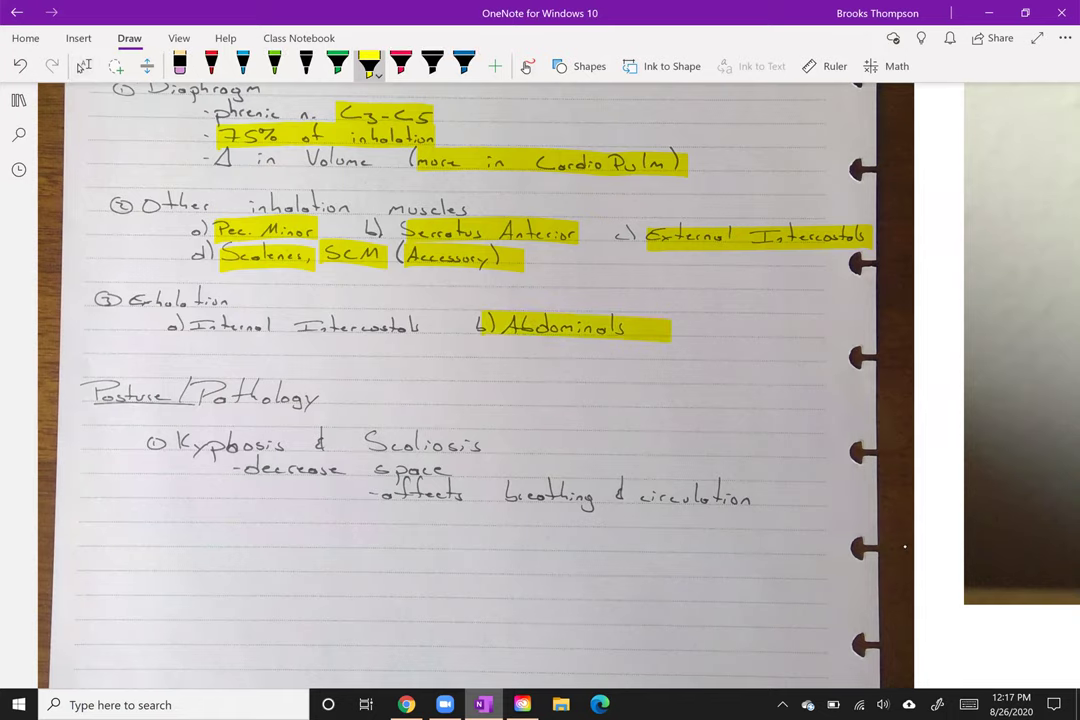
pyautogui.moveTo(190, 322); pyautogui.dragTo(470, 322)
pyautogui.click(211, 65)
pyautogui.hscroll(10, 540, 380)
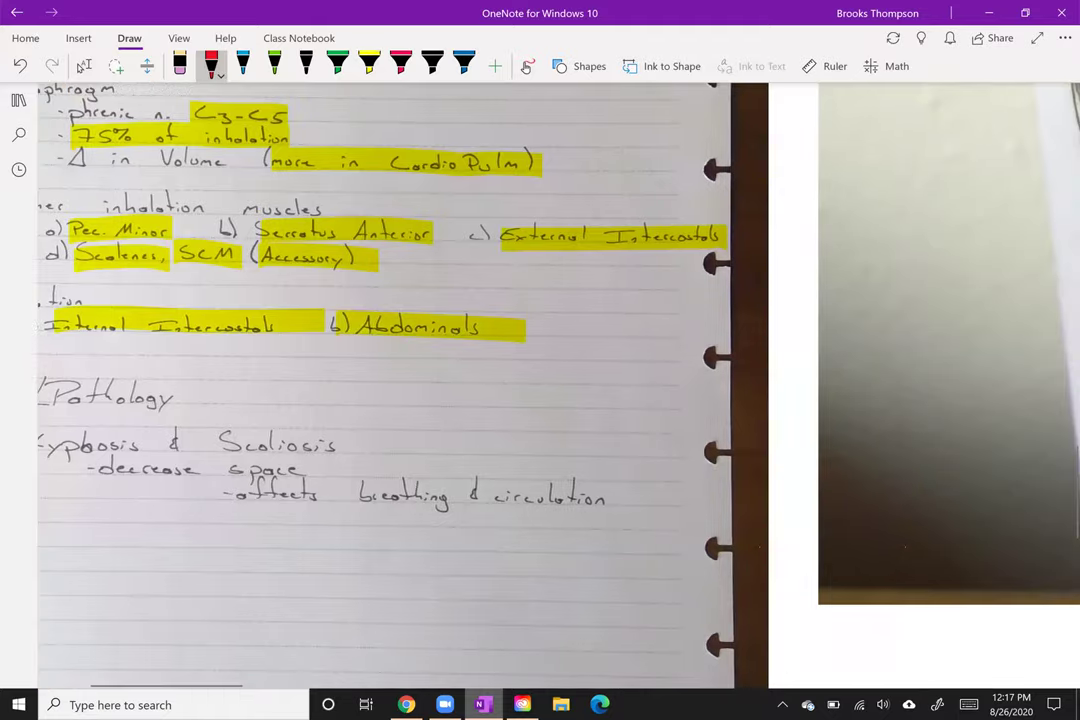
pyautogui.hscroll(15, 540, 380)
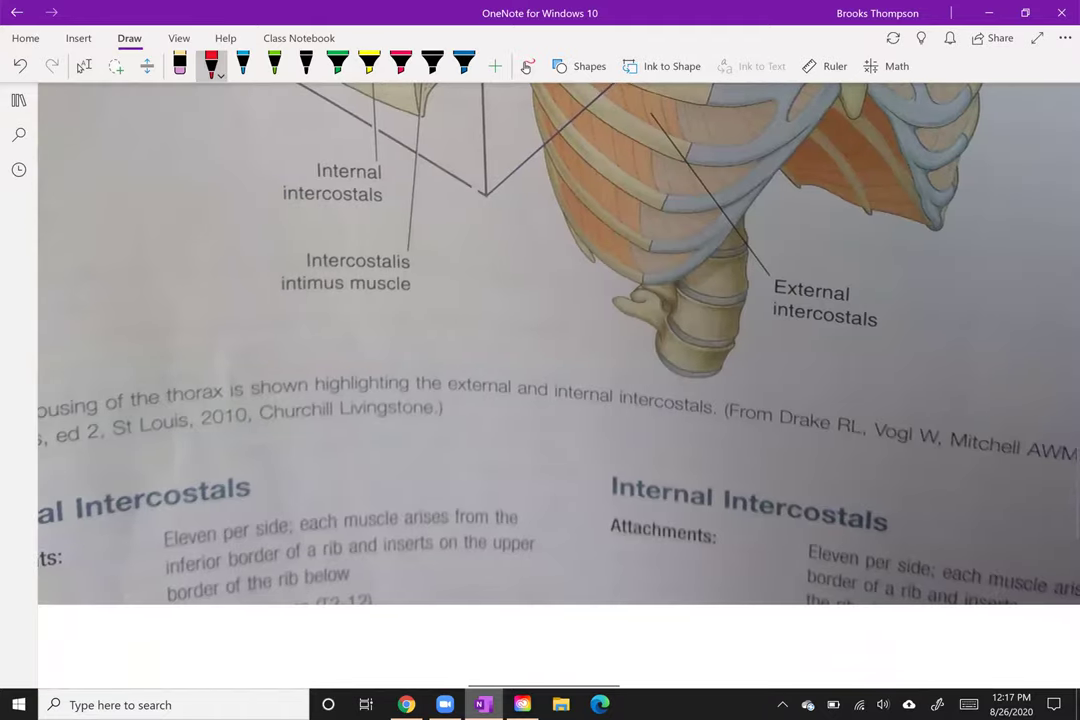
# Step: Draw a red zigzag over the internal intercostal panel next to the upward arrow
pyautogui.click(84, 65)
pyautogui.scroll(3, 540, 380)
pyautogui.click(211, 65)
pyautogui.moveTo(362, 203)
pyautogui.mouseDown()
pyautogui.moveTo(372, 290)
pyautogui.moveTo(390, 260)
pyautogui.moveTo(404, 305)
pyautogui.mouseUp()
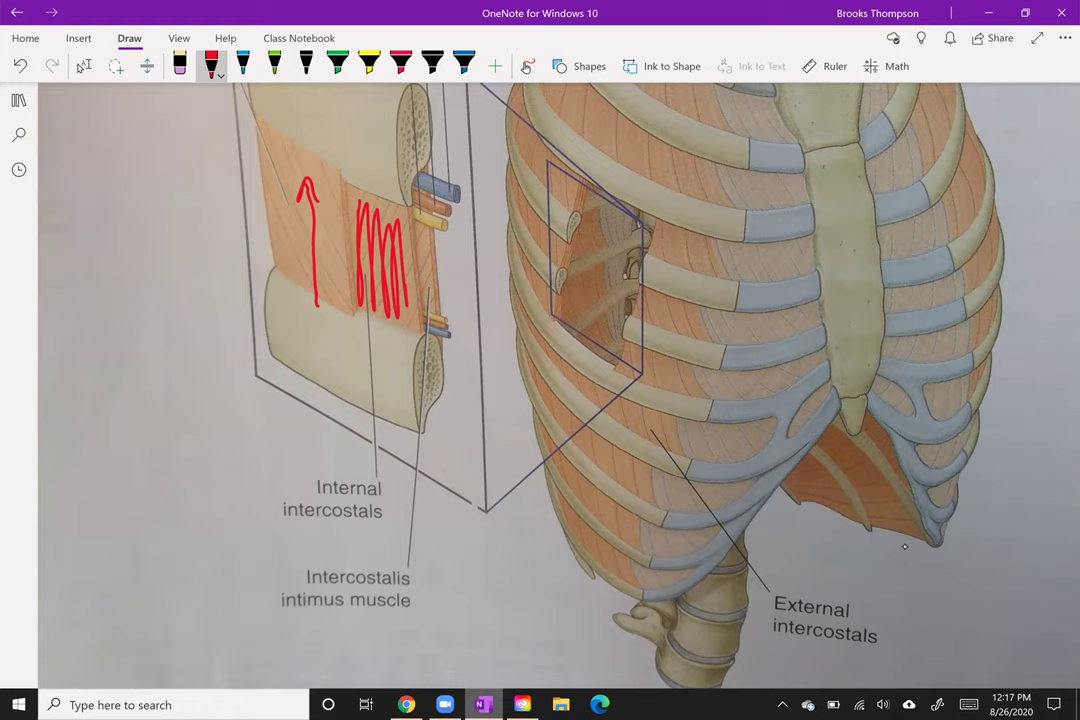
# Step: Mark 'Kyphosis' in the Posture/Pathology notes with a yellow highlight
pyautogui.click(84, 66)
pyautogui.scroll(-5, 285, 320)
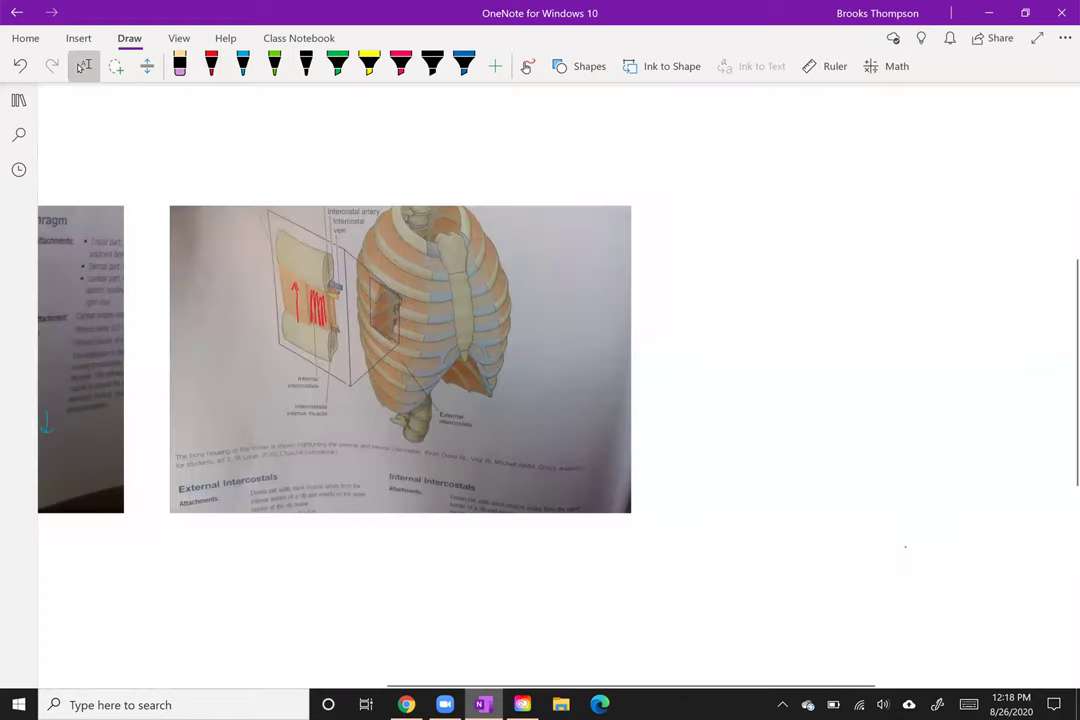
pyautogui.hscroll(-10, 475, 360)
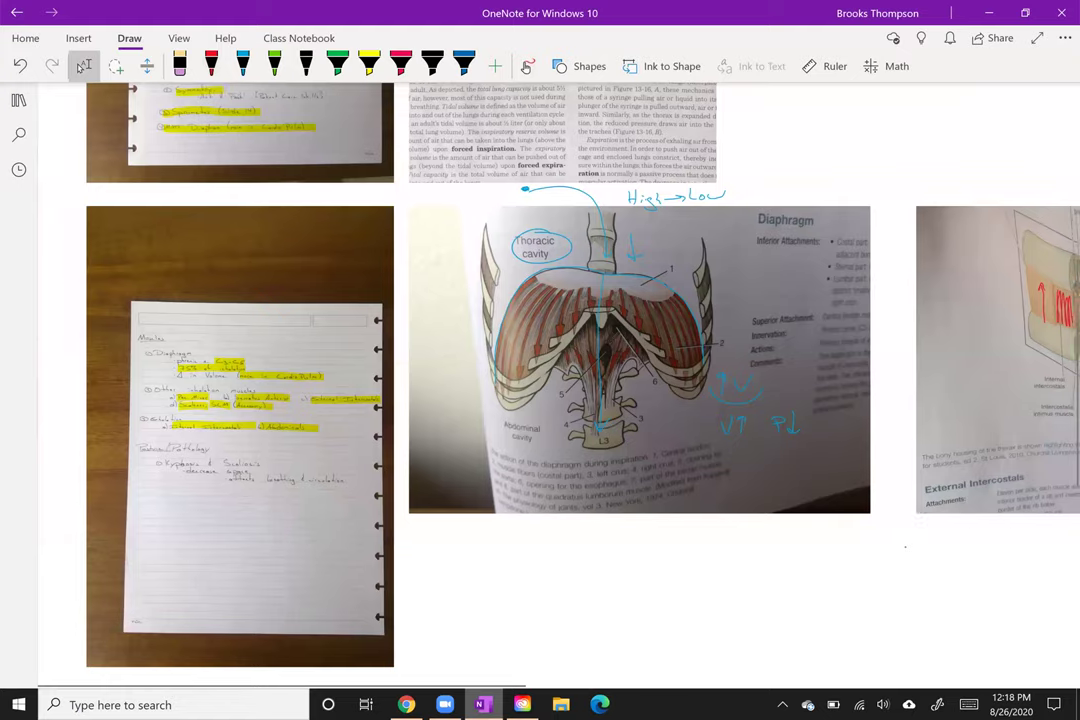
pyautogui.scroll(5, 175, 500)
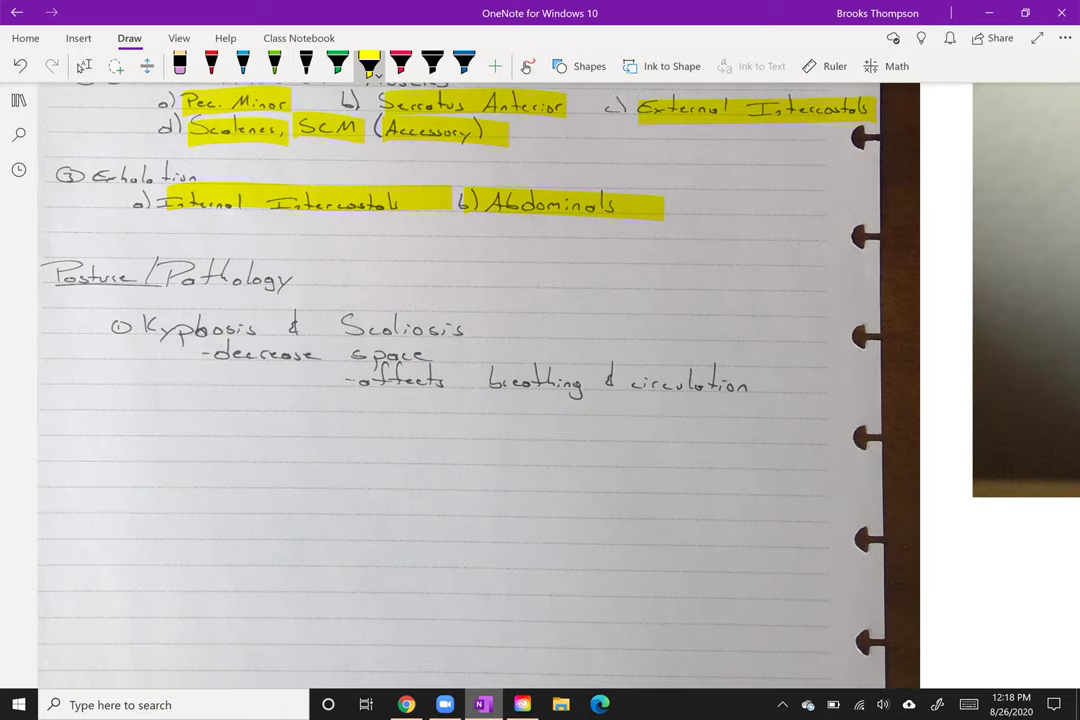
pyautogui.moveTo(145, 327); pyautogui.dragTo(257, 328)
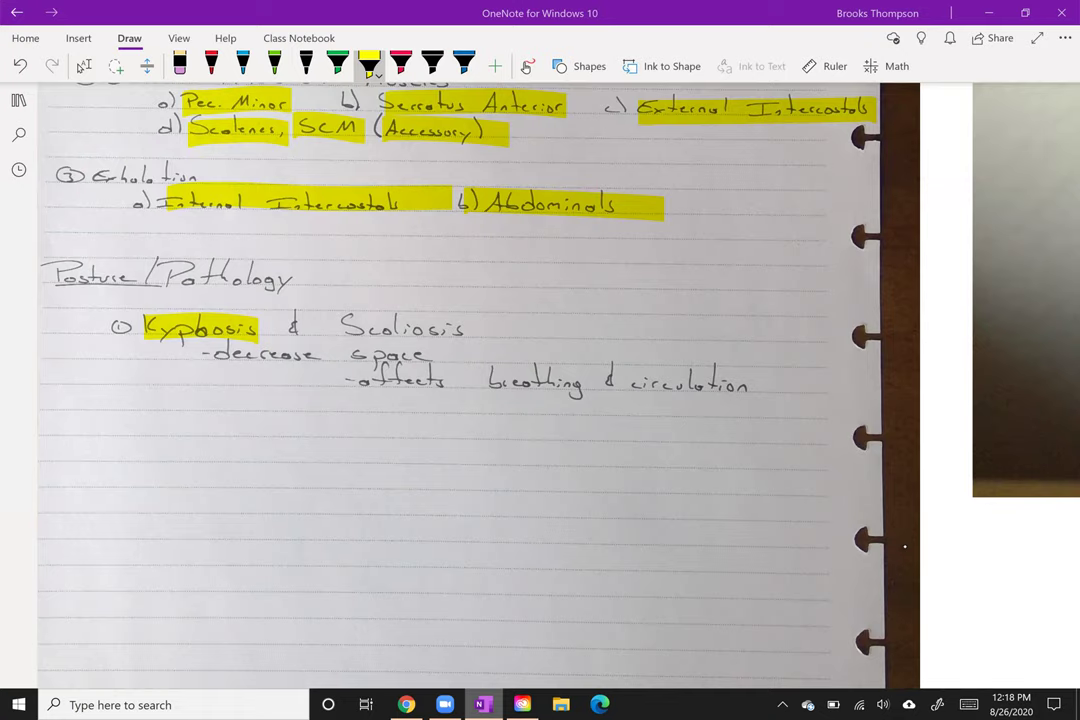
# Step: Draw a red question mark beside the Scoliosis notes, using Ctrl+Z to redo strokes
pyautogui.click(211, 65)
pyautogui.moveTo(539, 346)
pyautogui.mouseDown()
pyautogui.moveTo(578, 315)
pyautogui.moveTo(538, 243)
pyautogui.mouseUp()
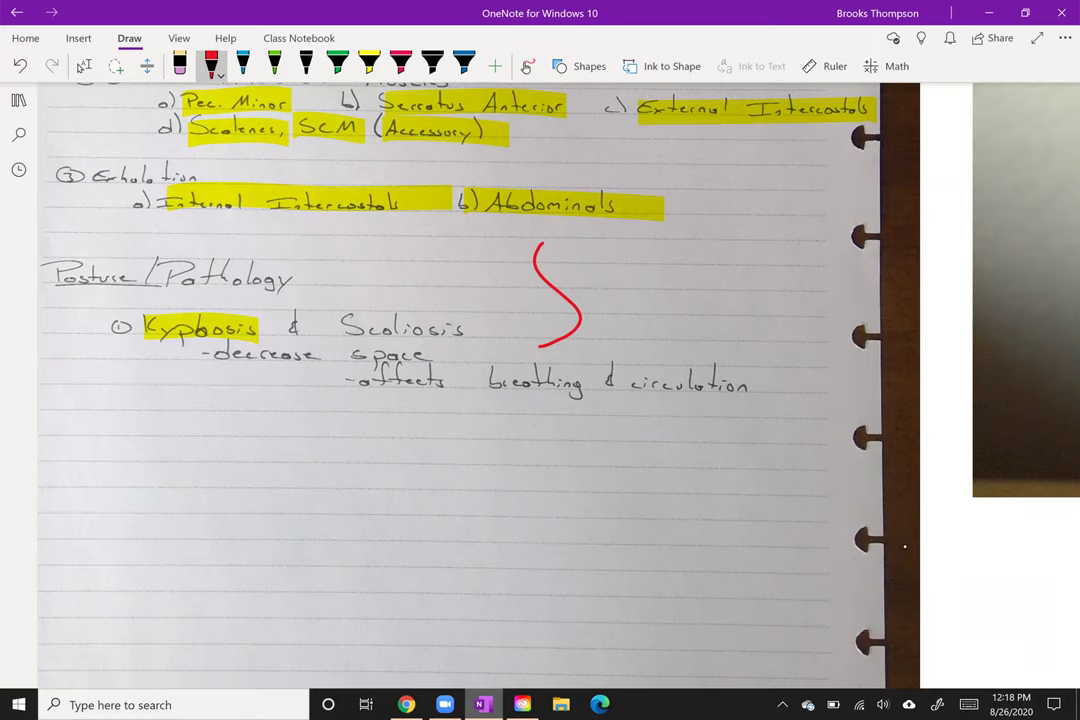
pyautogui.hotkey('ctrl', 'z')
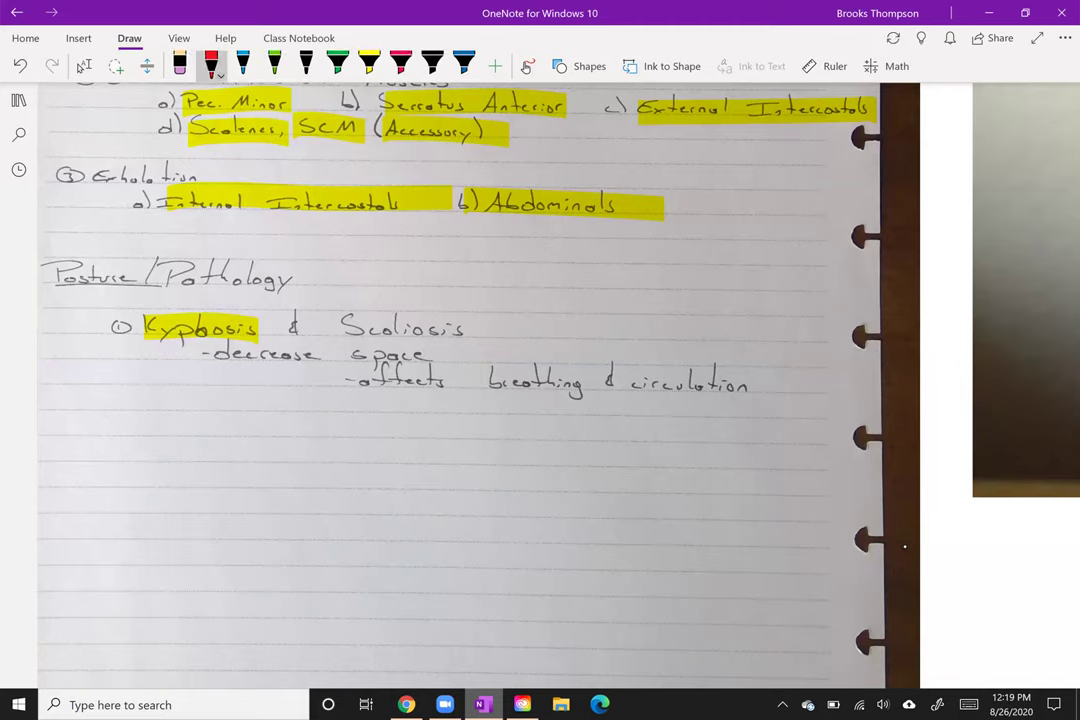
pyautogui.moveTo(547, 244)
pyautogui.mouseDown()
pyautogui.moveTo(568, 258)
pyautogui.moveTo(557, 316)
pyautogui.mouseUp()
pyautogui.click(552, 260)
pyautogui.hotkey('ctrl', 'z')
pyautogui.hotkey('ctrl', 'z')
pyautogui.moveTo(551, 283)
pyautogui.mouseDown()
pyautogui.moveTo(563, 268)
pyautogui.moveTo(568, 318)
pyautogui.moveTo(552, 285)
pyautogui.moveTo(590, 262)
pyautogui.moveTo(589, 376)
pyautogui.mouseUp()
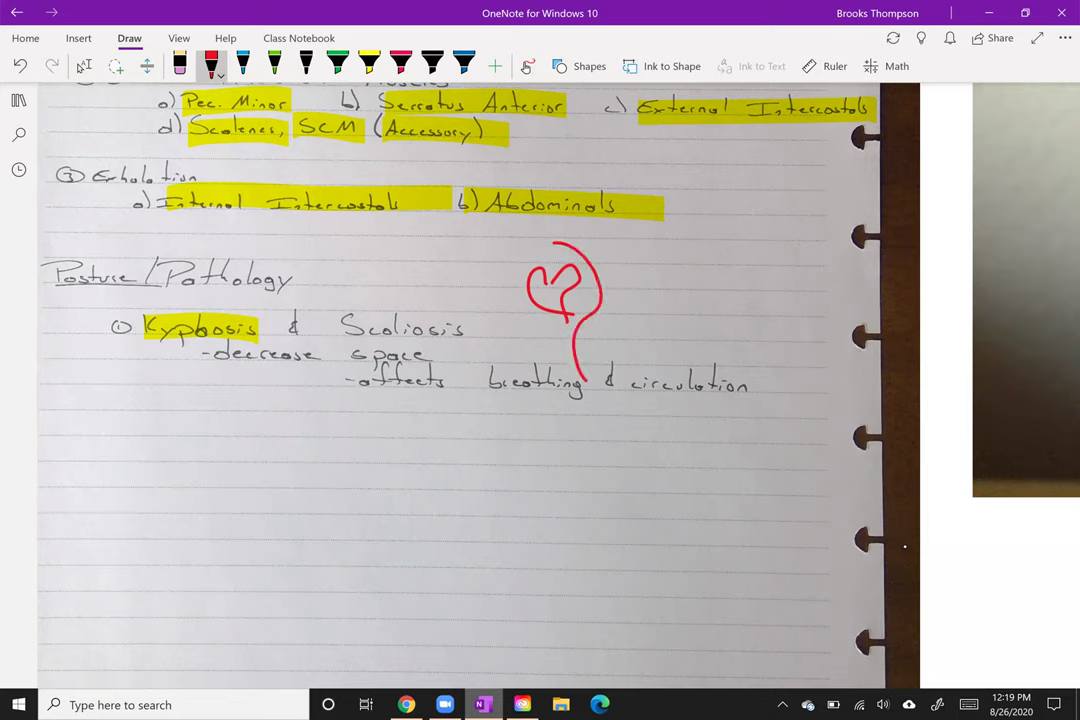
pyautogui.click(84, 66)
pyautogui.click(397, 235)
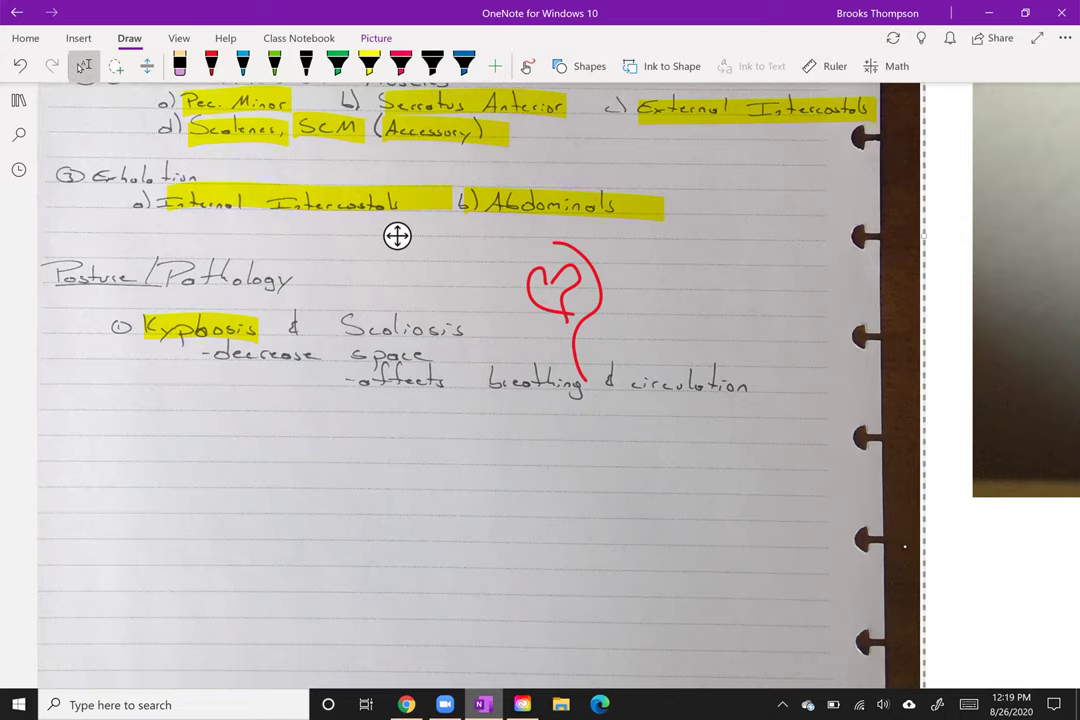
pyautogui.click(973, 613)
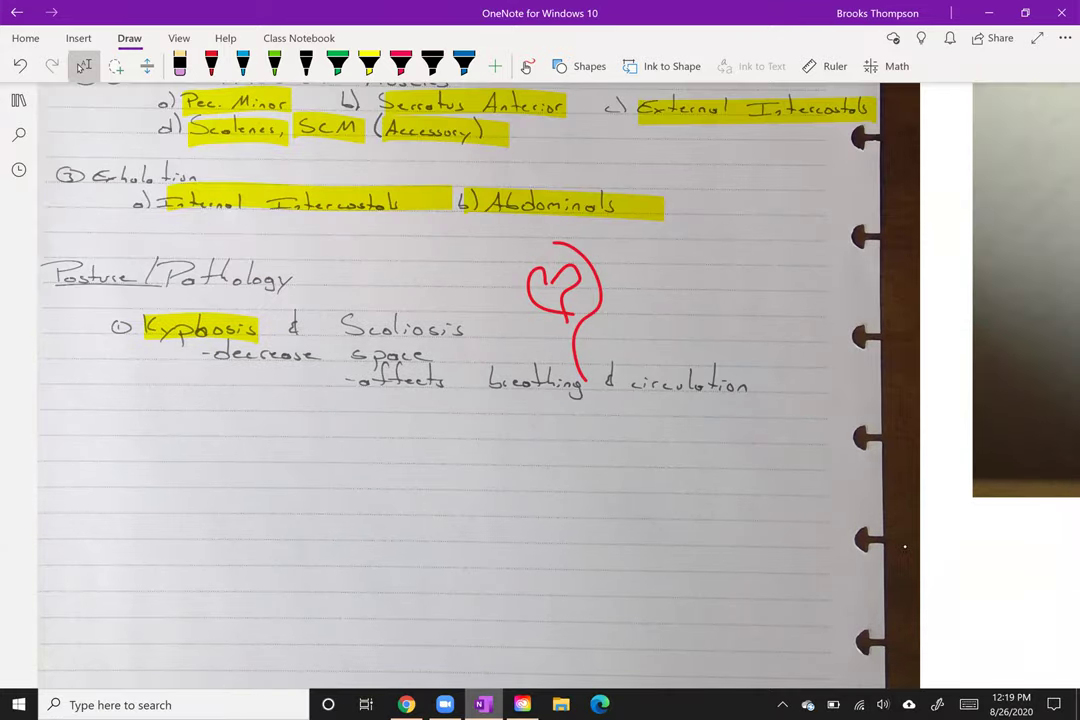
pyautogui.scroll(-5, 904, 546)
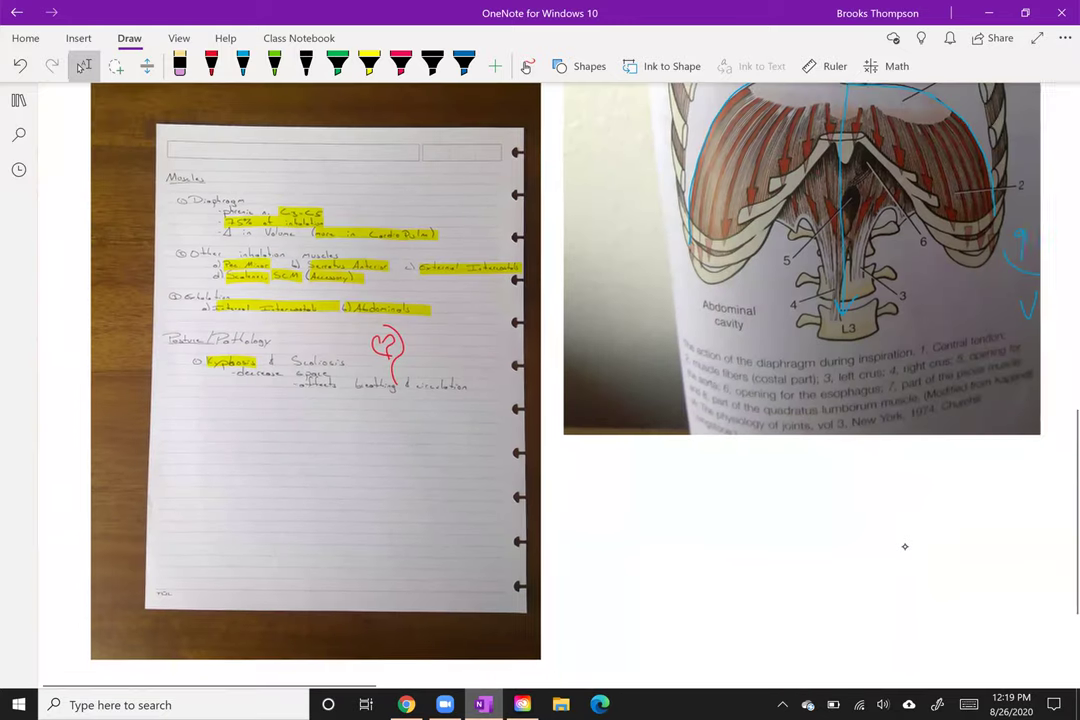
pyautogui.scroll(3, 904, 546)
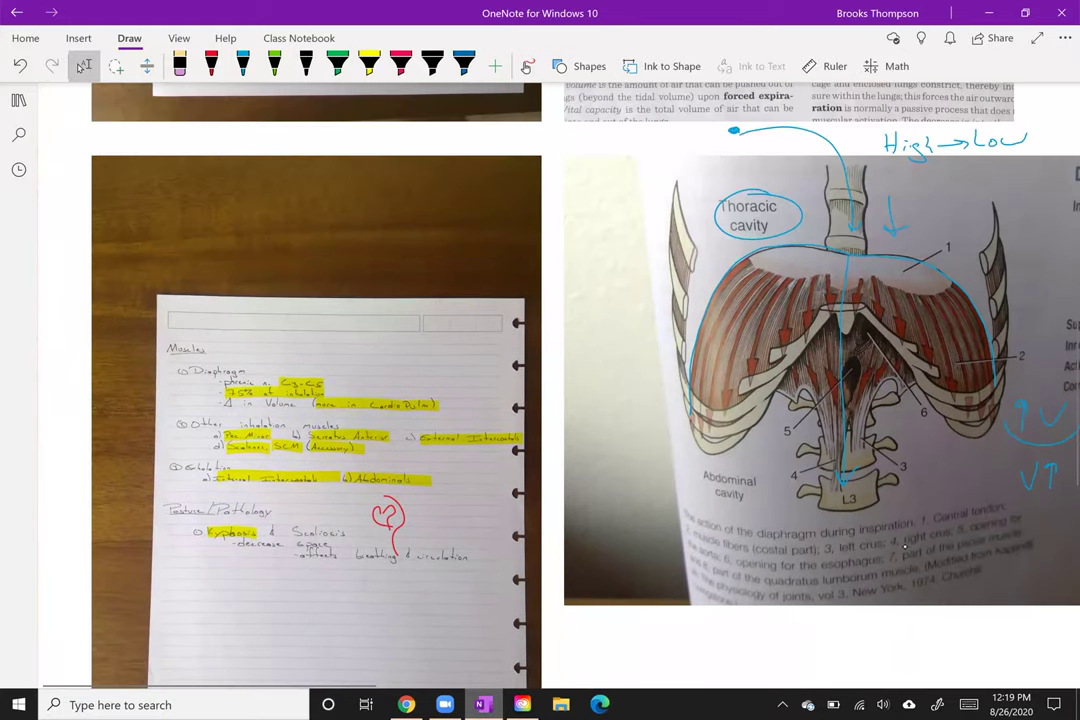
pyautogui.scroll(5, 904, 546)
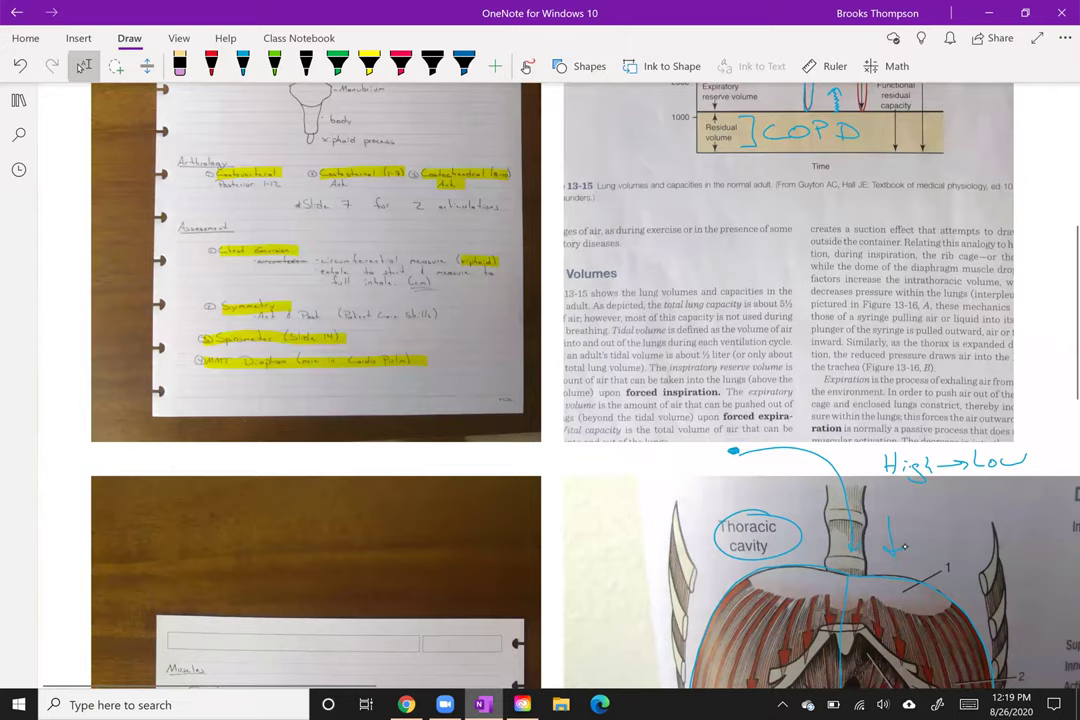
pyautogui.scroll(1, 904, 546)
pyautogui.scroll(-2, 904, 546)
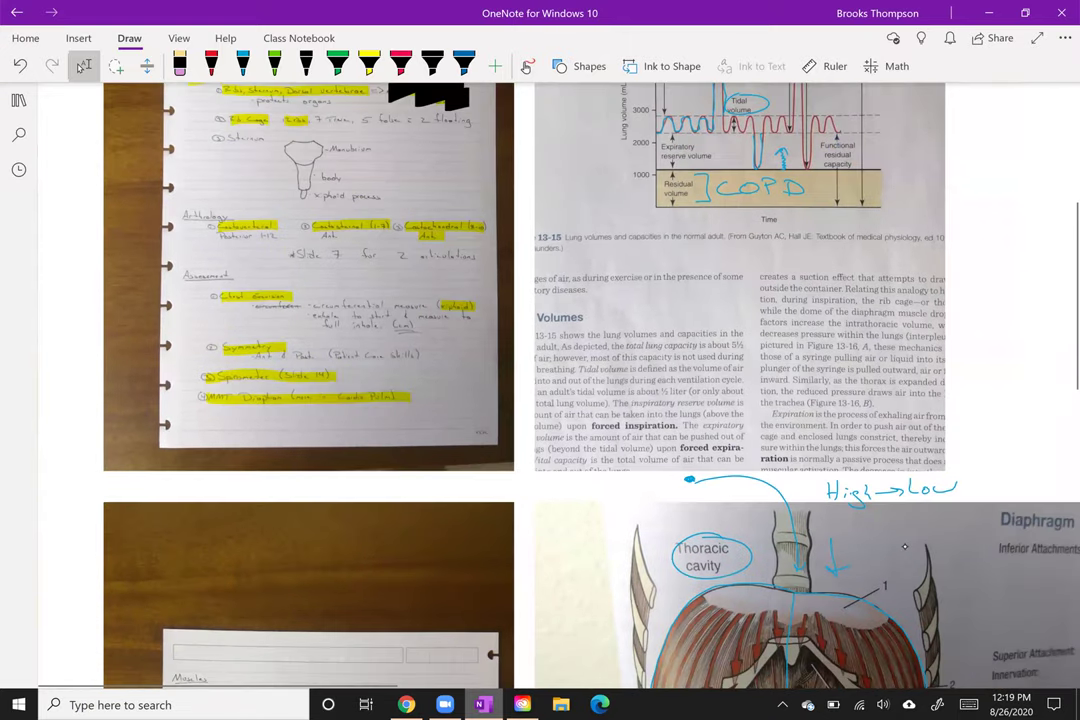